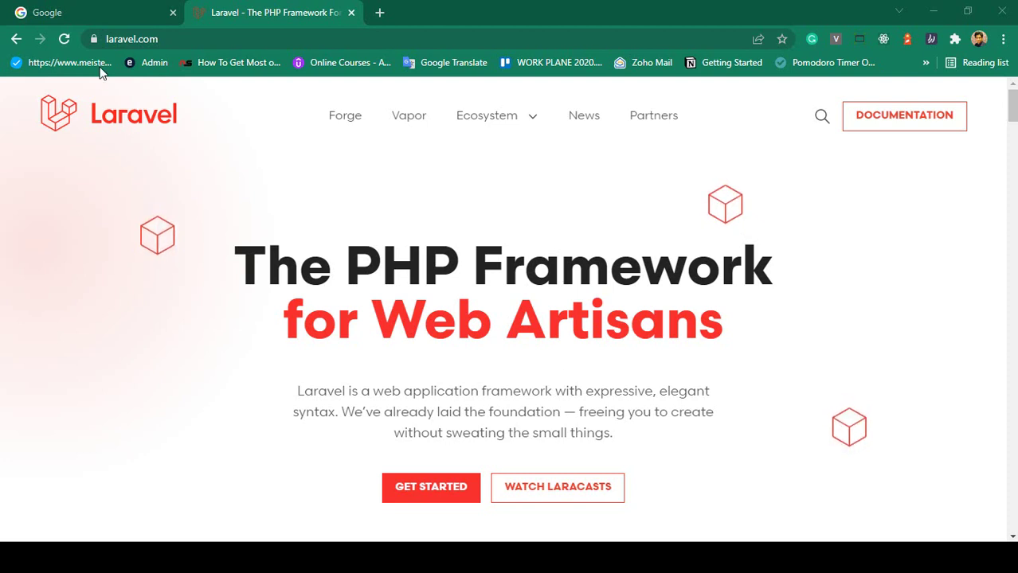
- Open the Laravel documentation for version 9.x and go to its Installation Via Composer section
{"action": "left_click_drag", "start_coordinate": [94, 38], "coordinate": [176, 38]}
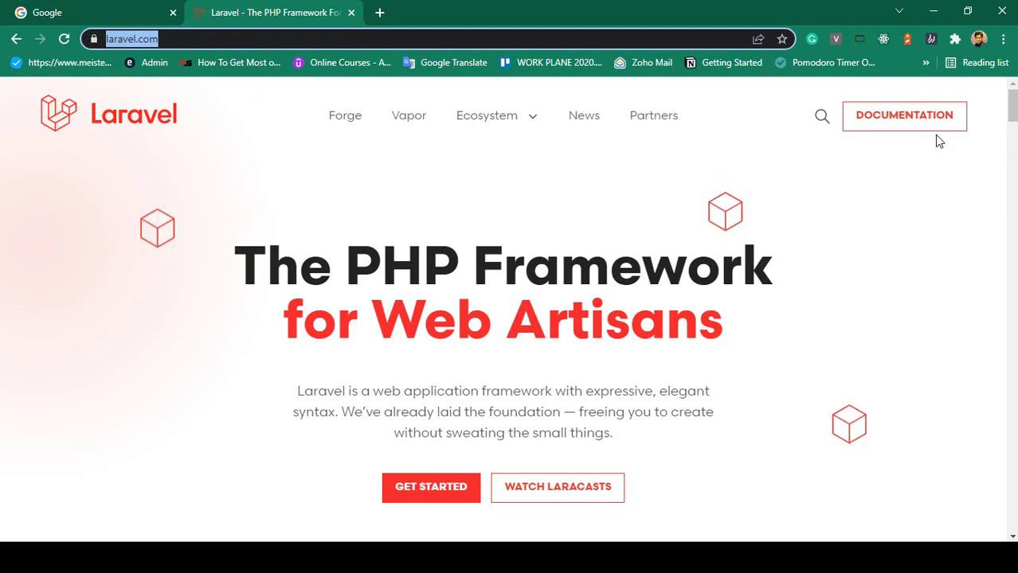
{"action": "left_click", "coordinate": [912, 120]}
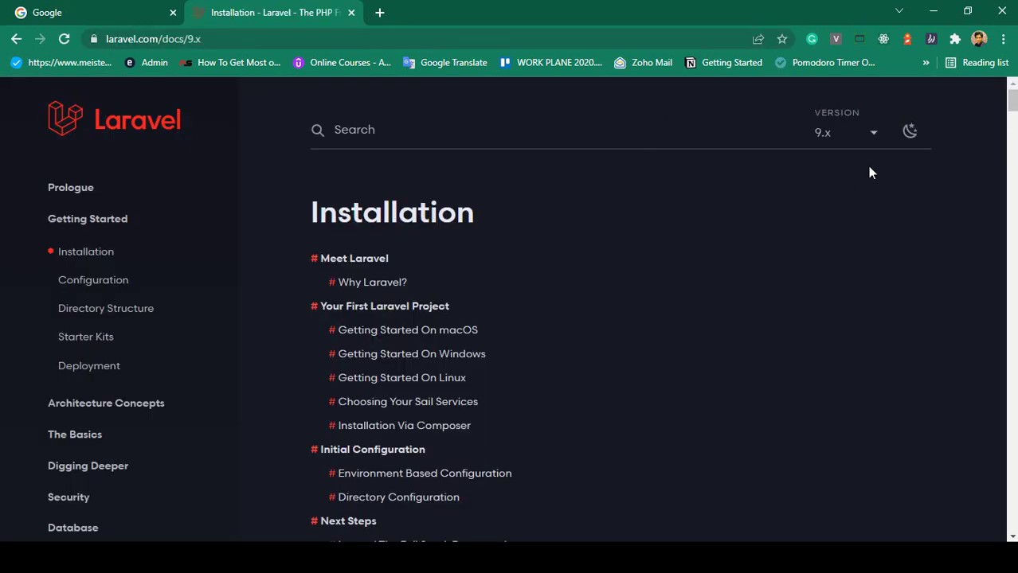
{"action": "left_click", "coordinate": [863, 136]}
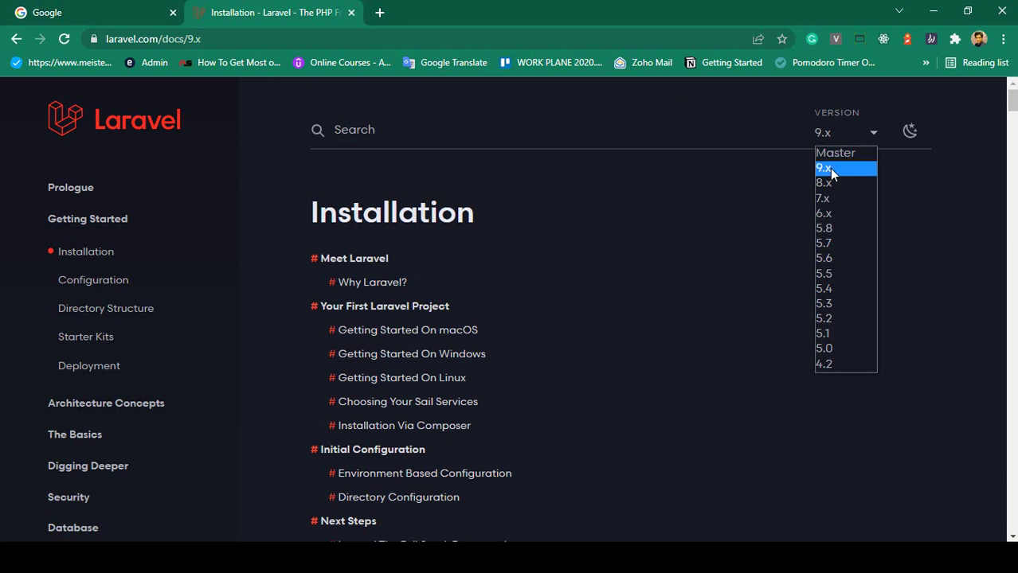
{"action": "left_click", "coordinate": [836, 169]}
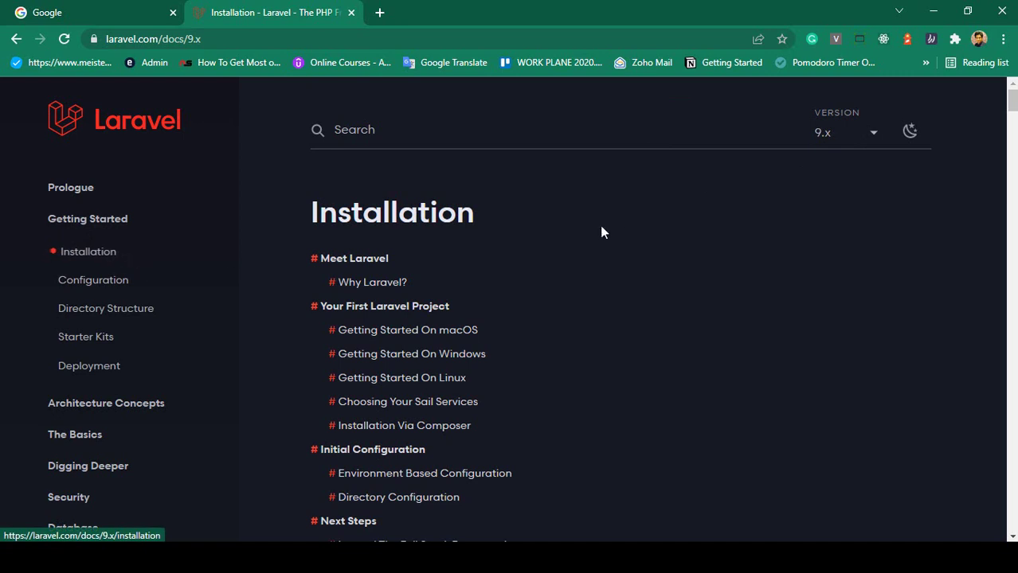
{"action": "scroll", "coordinate": [668, 280], "scroll_direction": "down", "scroll_amount": 1}
{"action": "scroll", "coordinate": [668, 283], "scroll_direction": "down", "scroll_amount": 1}
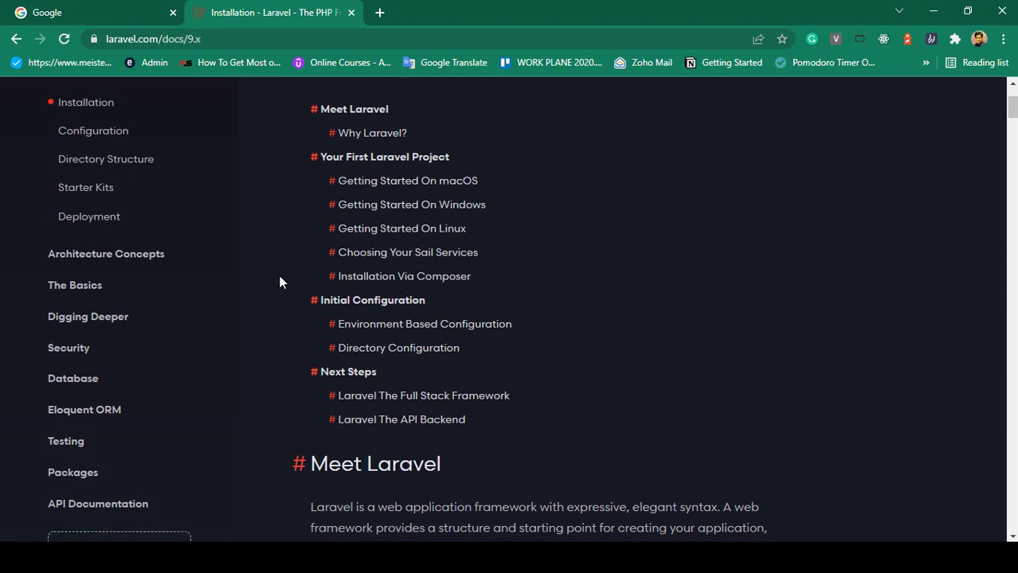
{"action": "left_click", "coordinate": [414, 278]}
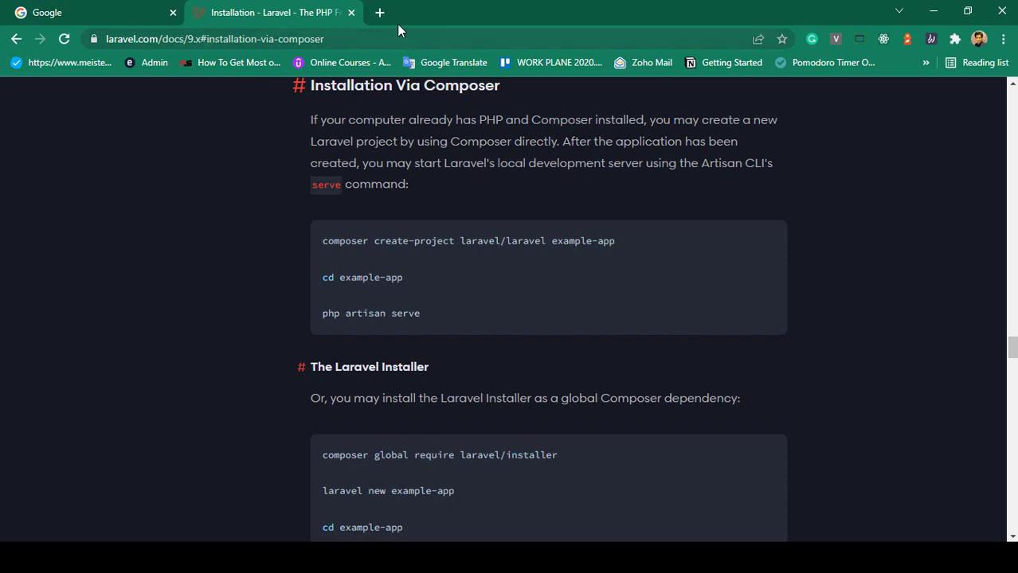
- Open getcomposer.org in a new browser tab and review the Composer description and latest version
{"action": "left_click", "coordinate": [379, 13]}
{"action": "type", "text": "ge"}
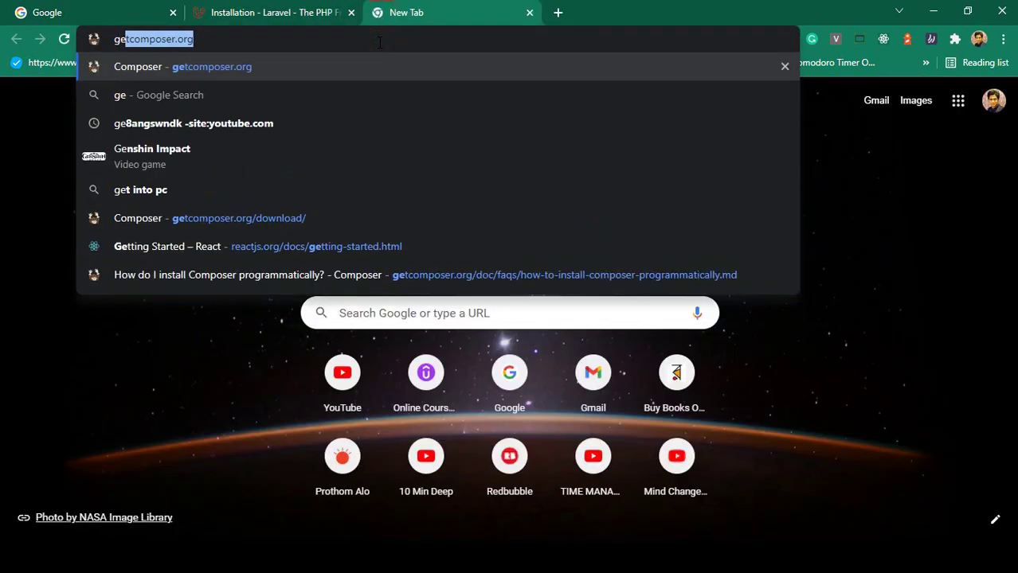
{"action": "key", "text": "Return"}
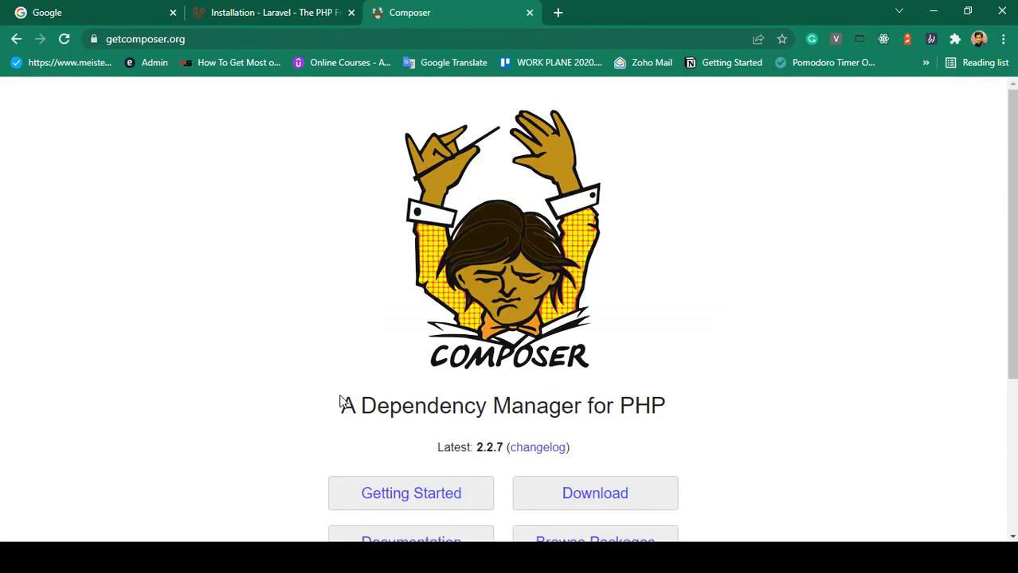
{"action": "left_click_drag", "start_coordinate": [341, 409], "coordinate": [664, 409]}
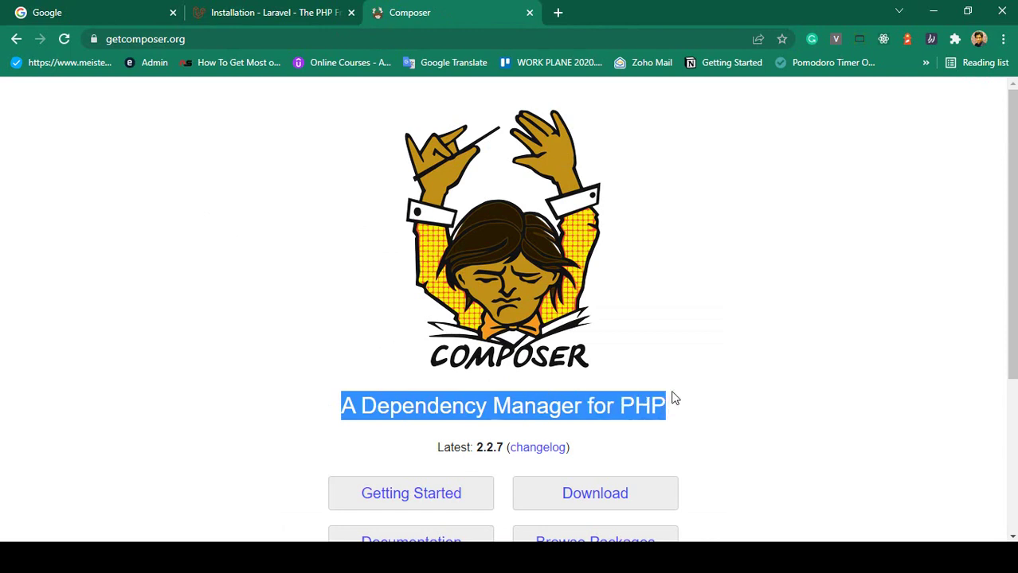
{"action": "left_click", "coordinate": [672, 395]}
{"action": "scroll", "coordinate": [542, 323], "scroll_direction": "down", "scroll_amount": 1}
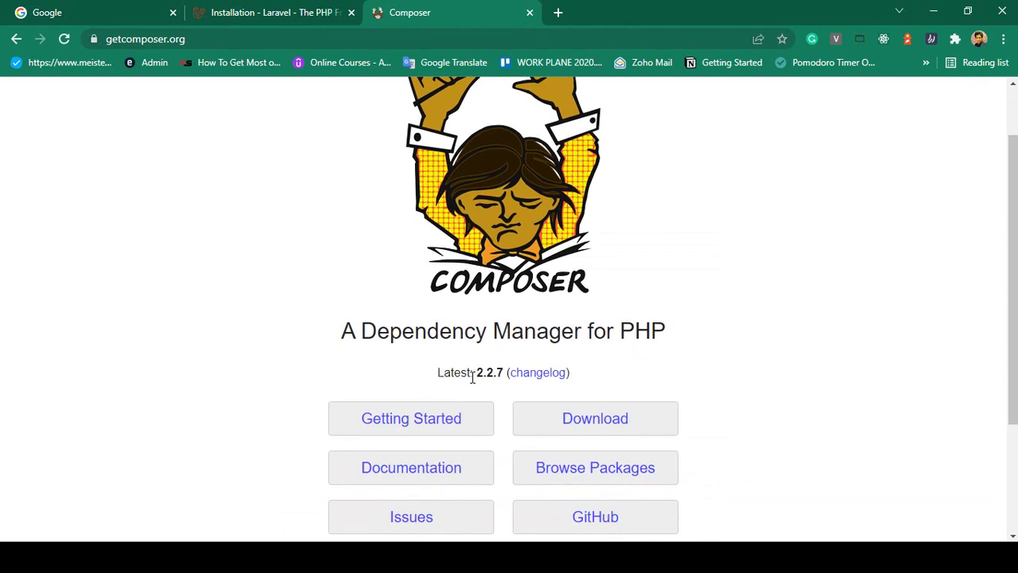
{"action": "left_click_drag", "start_coordinate": [472, 377], "coordinate": [501, 374]}
{"action": "left_click", "coordinate": [478, 370]}
{"action": "scroll", "coordinate": [346, 324], "scroll_direction": "down", "scroll_amount": 1}
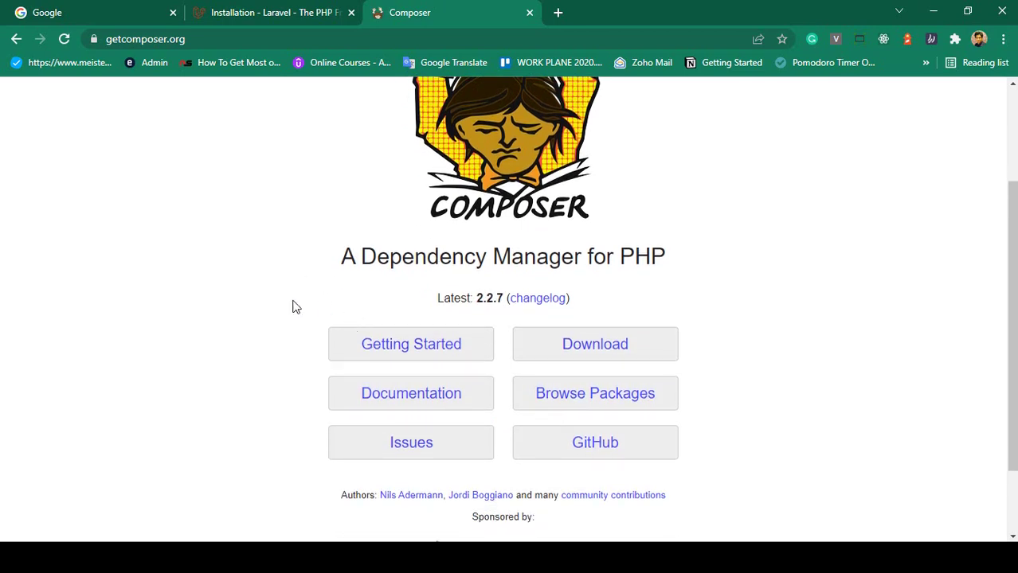
- Open Composer's download page and review the Windows Installer section
{"action": "left_click", "coordinate": [609, 344]}
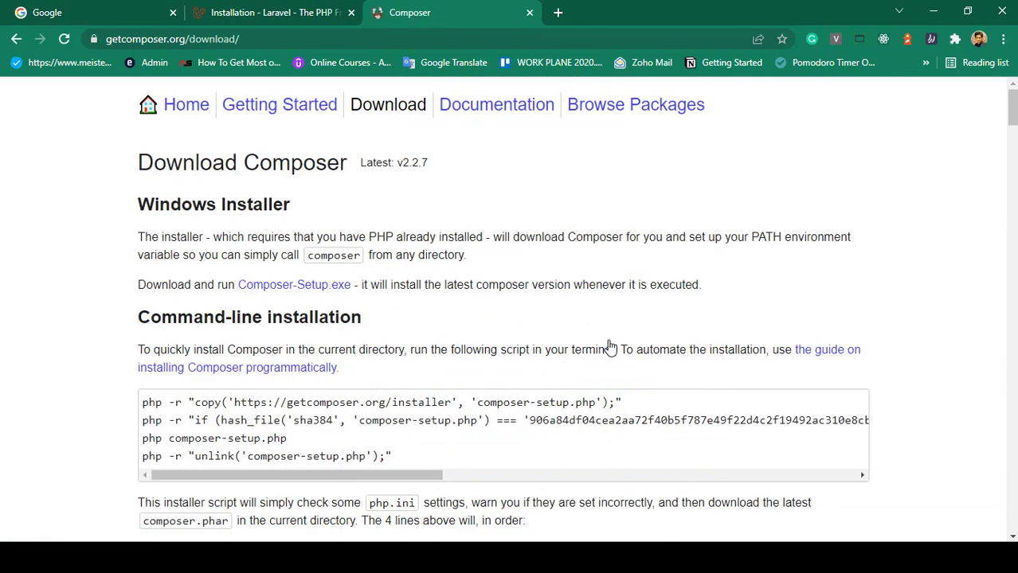
{"action": "scroll", "coordinate": [519, 289], "scroll_direction": "down", "scroll_amount": 1}
{"action": "scroll", "coordinate": [519, 289], "scroll_direction": "up", "scroll_amount": 1}
{"action": "left_click_drag", "start_coordinate": [141, 205], "coordinate": [309, 211]}
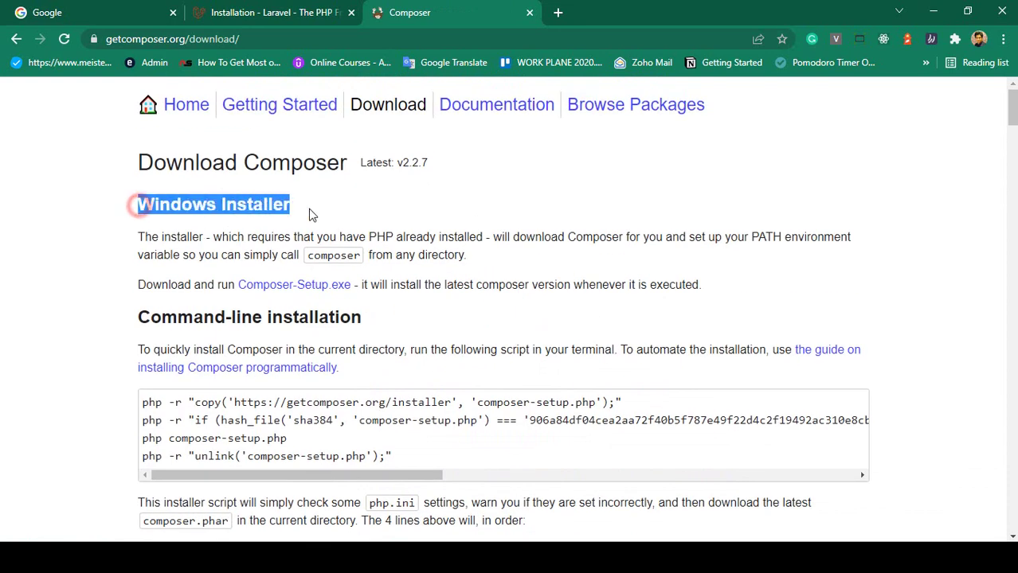
{"action": "left_click", "coordinate": [309, 209]}
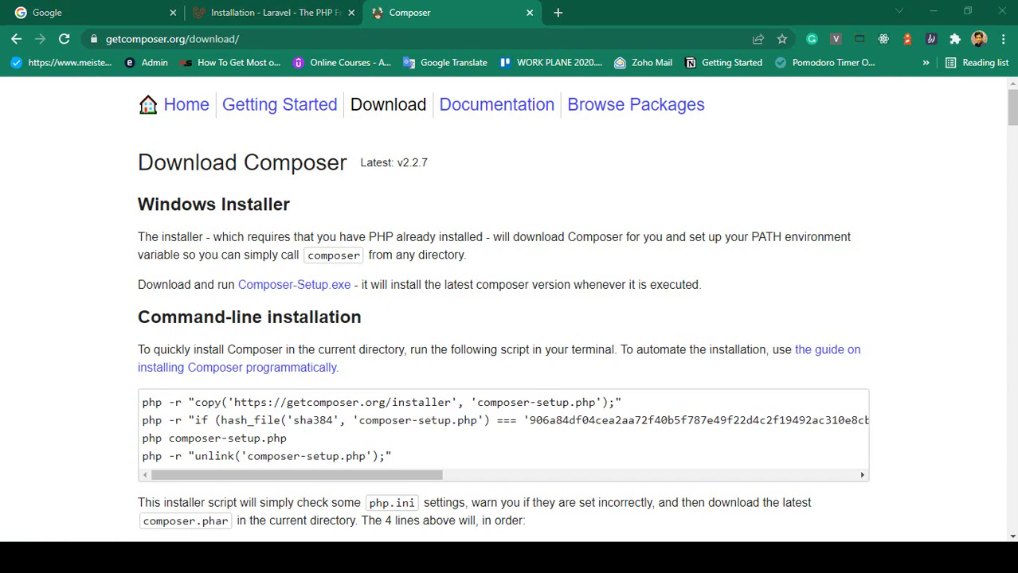
- Open Command Prompt and run composer -v to check the Composer installation
{"action": "key", "text": "super+s"}
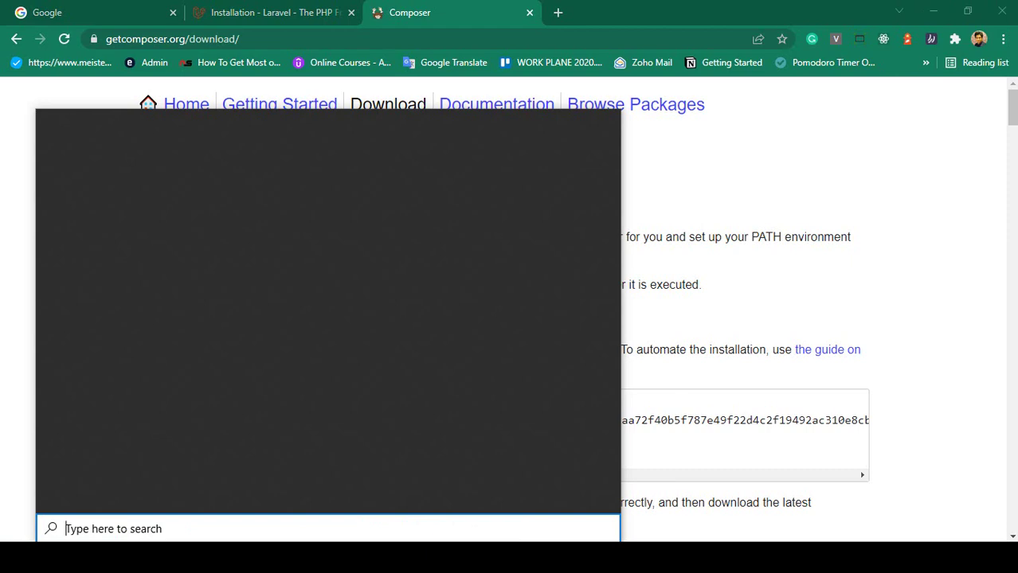
{"action": "type", "text": "com"}
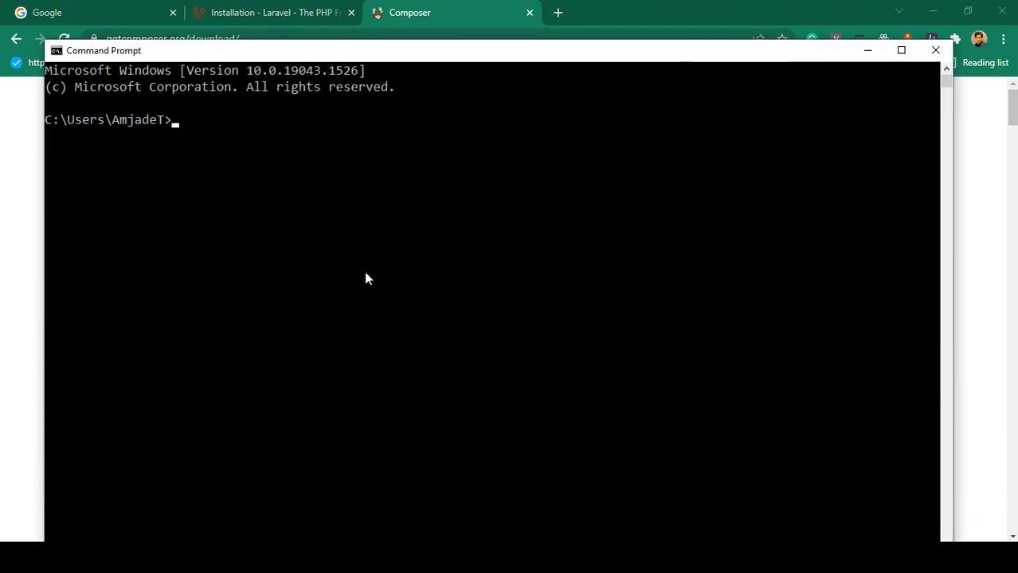
{"action": "type", "text": "composer"}
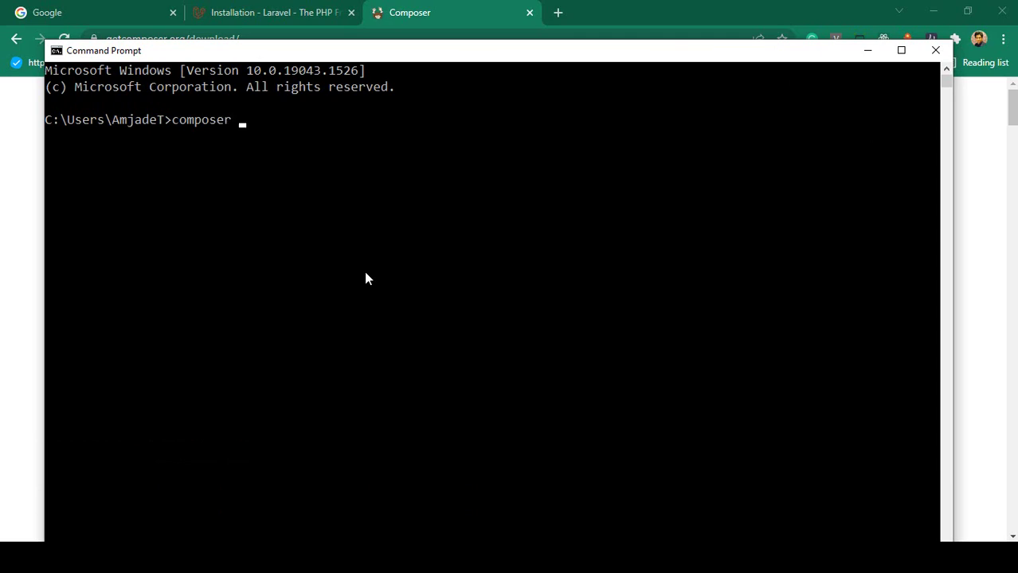
{"action": "type", "text": " -v"}
{"action": "key", "text": "Return"}
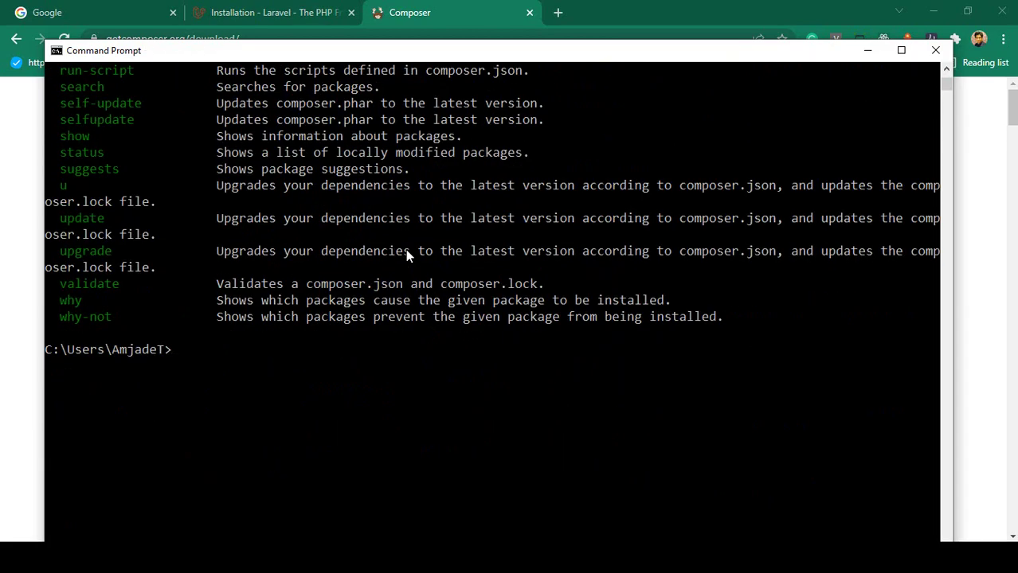
- Examine the Composer version line at the beginning of the command output
{"action": "scroll", "coordinate": [407, 253], "scroll_direction": "up", "scroll_amount": 20}
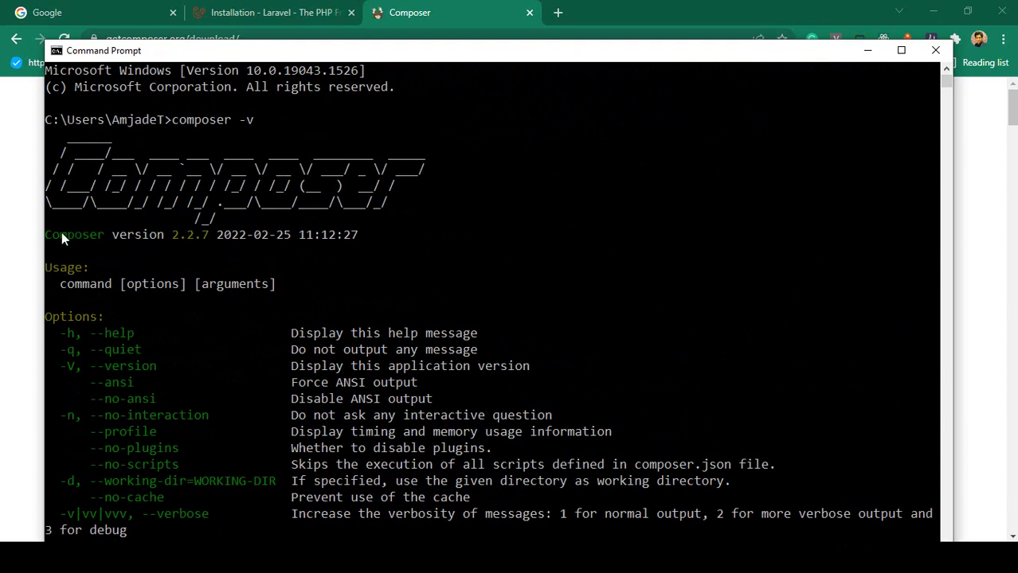
{"action": "left_click_drag", "start_coordinate": [46, 234], "coordinate": [107, 235]}
{"action": "left_click", "coordinate": [169, 238]}
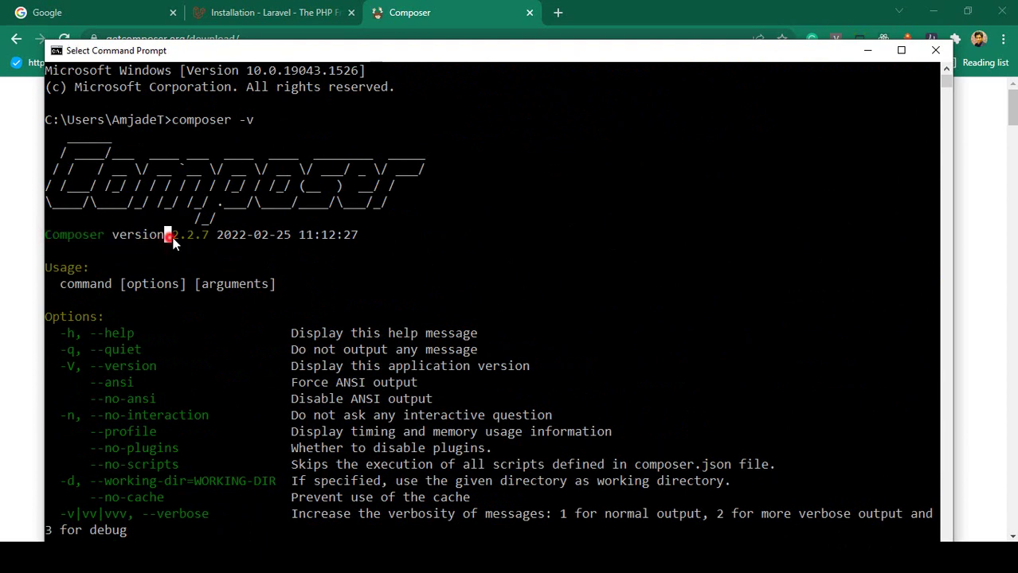
{"action": "left_click_drag", "start_coordinate": [170, 237], "coordinate": [197, 239]}
- Return to the Composer download page in the browser and highlight the script under Command-line installation
{"action": "left_click", "coordinate": [14, 178]}
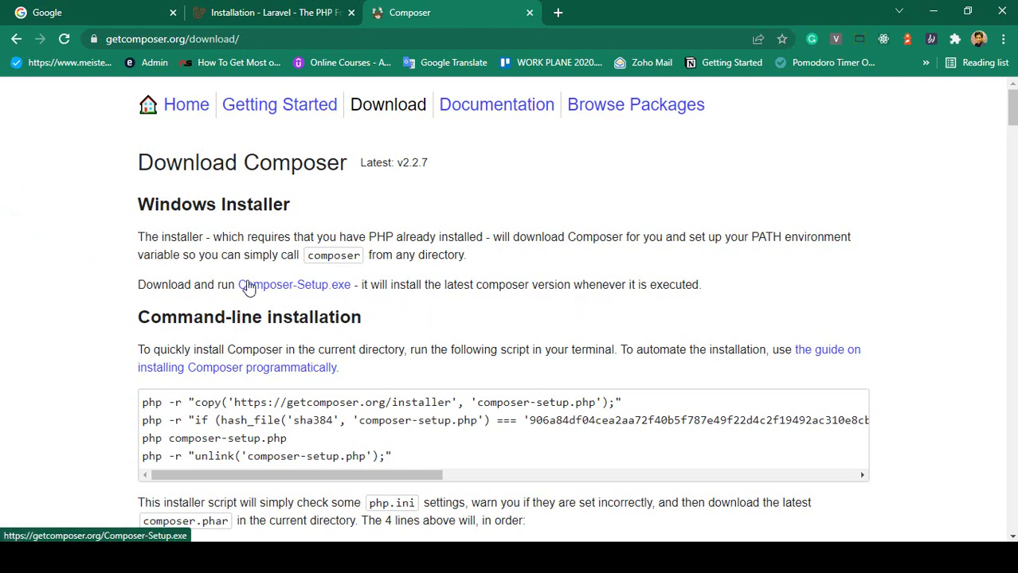
{"action": "scroll", "coordinate": [197, 250], "scroll_direction": "down", "scroll_amount": 2}
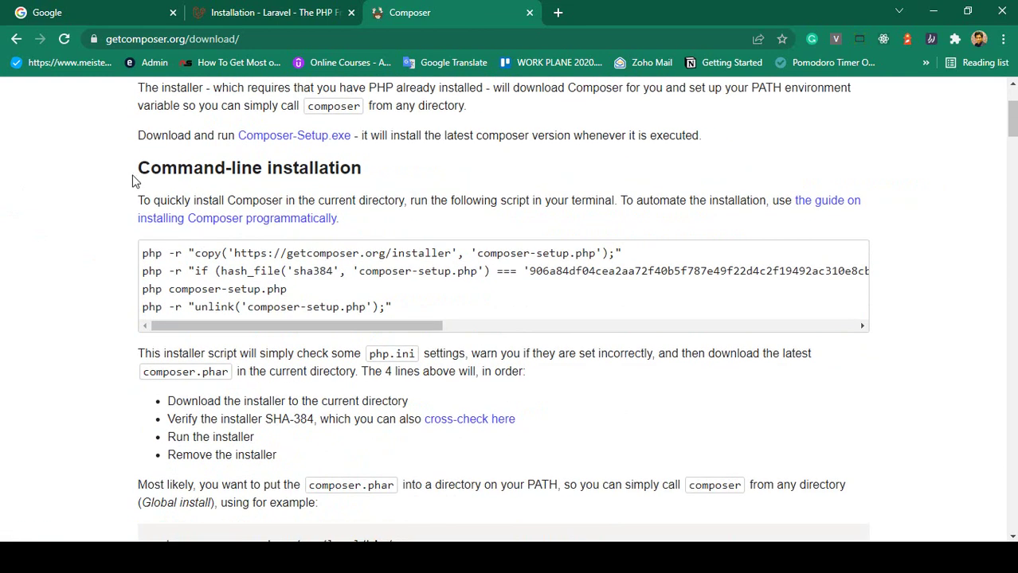
{"action": "left_click_drag", "start_coordinate": [141, 170], "coordinate": [386, 177]}
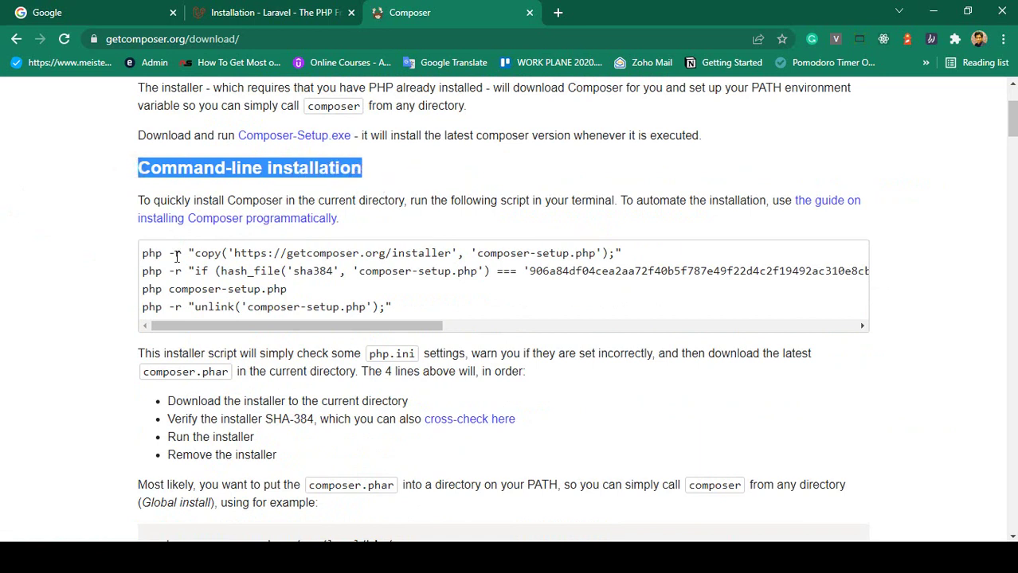
{"action": "left_click_drag", "start_coordinate": [145, 253], "coordinate": [424, 308]}
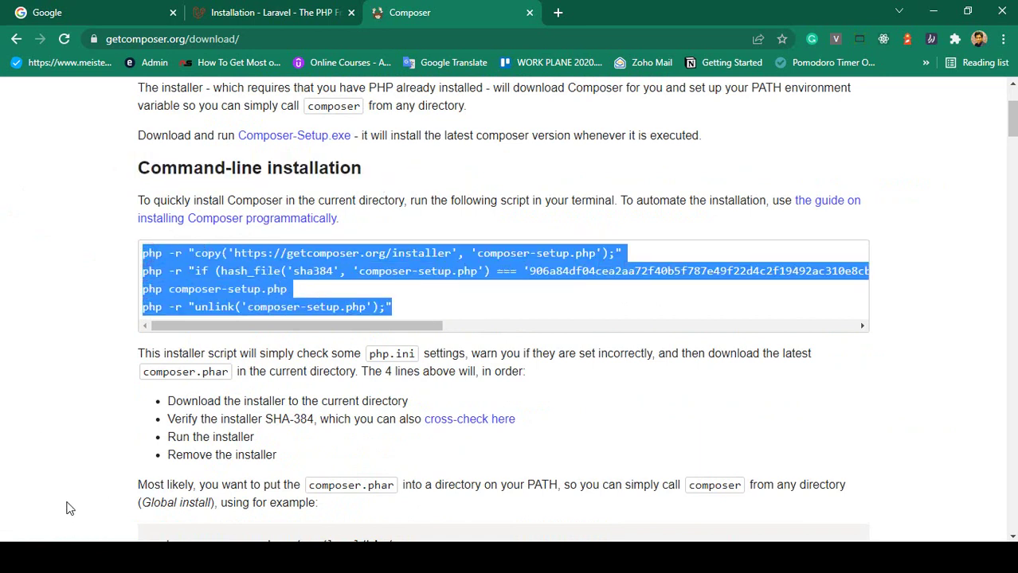
- Switch back to Command Prompt, recheck the Composer version line and close the window
{"action": "left_click", "coordinate": [388, 557]}
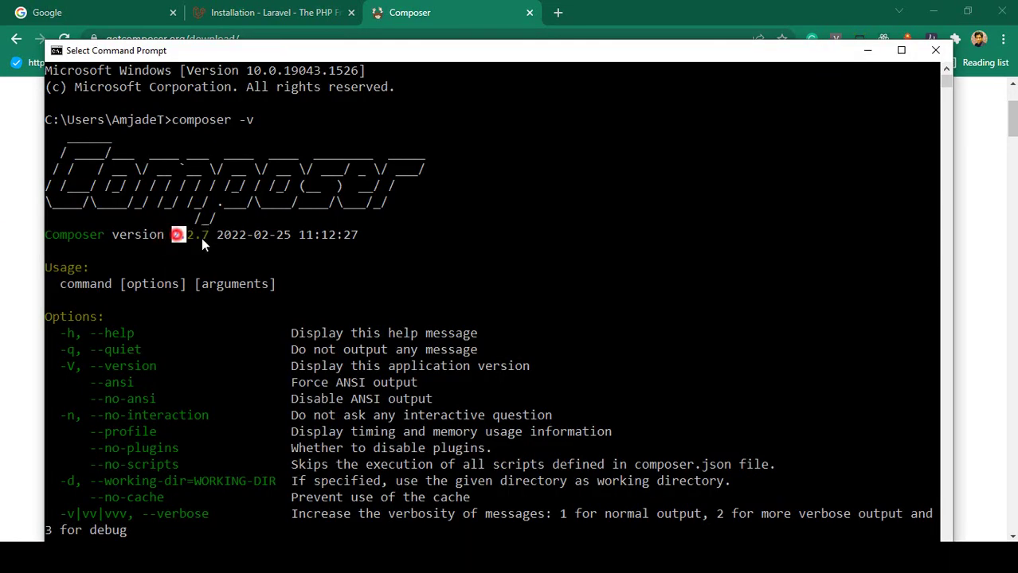
{"action": "left_click_drag", "start_coordinate": [201, 238], "coordinate": [228, 249]}
{"action": "left_click", "coordinate": [223, 244]}
{"action": "left_click_drag", "start_coordinate": [121, 234], "coordinate": [292, 239]}
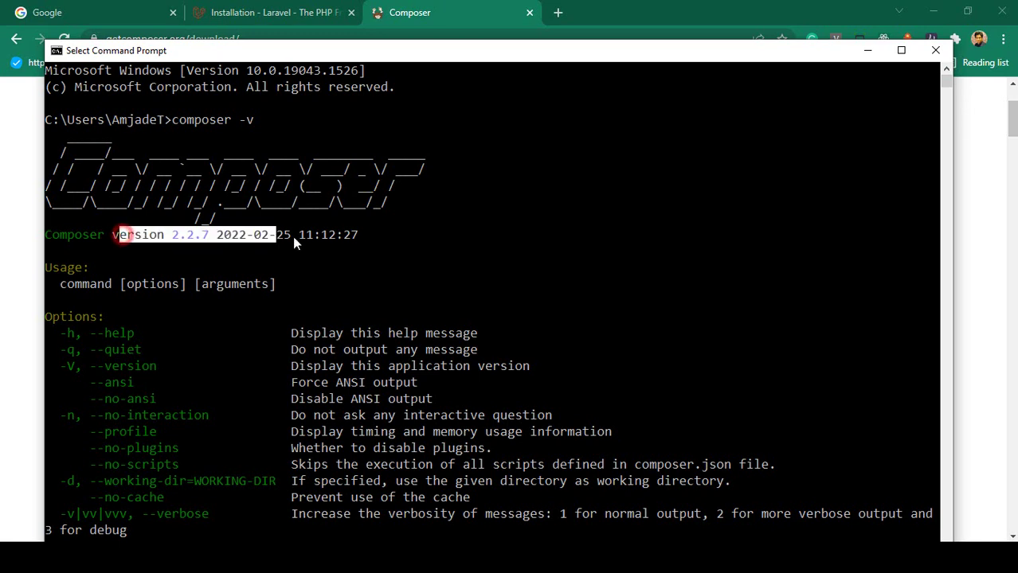
{"action": "left_click", "coordinate": [934, 51]}
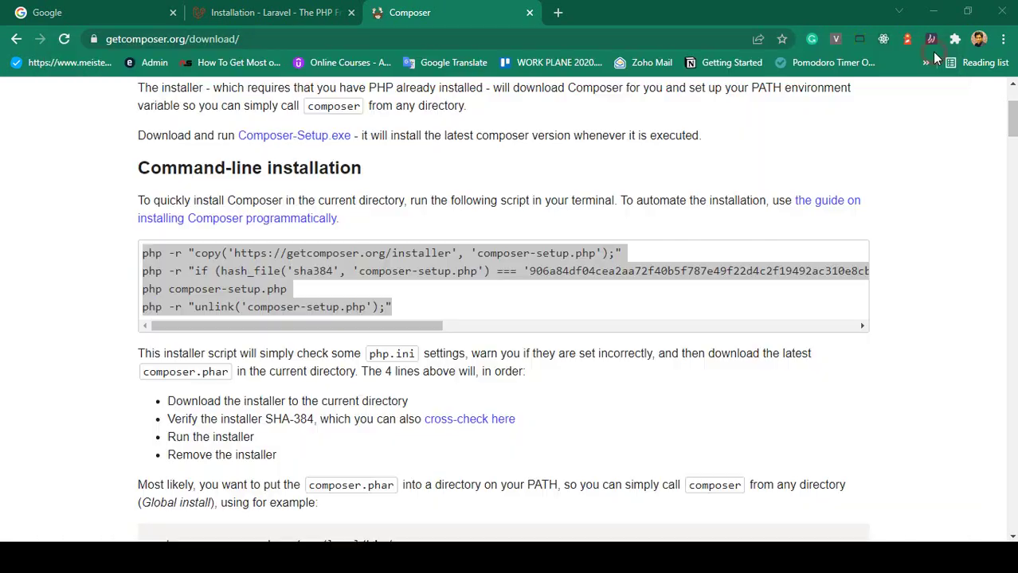
- Return to the Laravel installation page in the browser and review the composer create-project laravel/laravel example-app command
{"action": "left_click", "coordinate": [276, 10]}
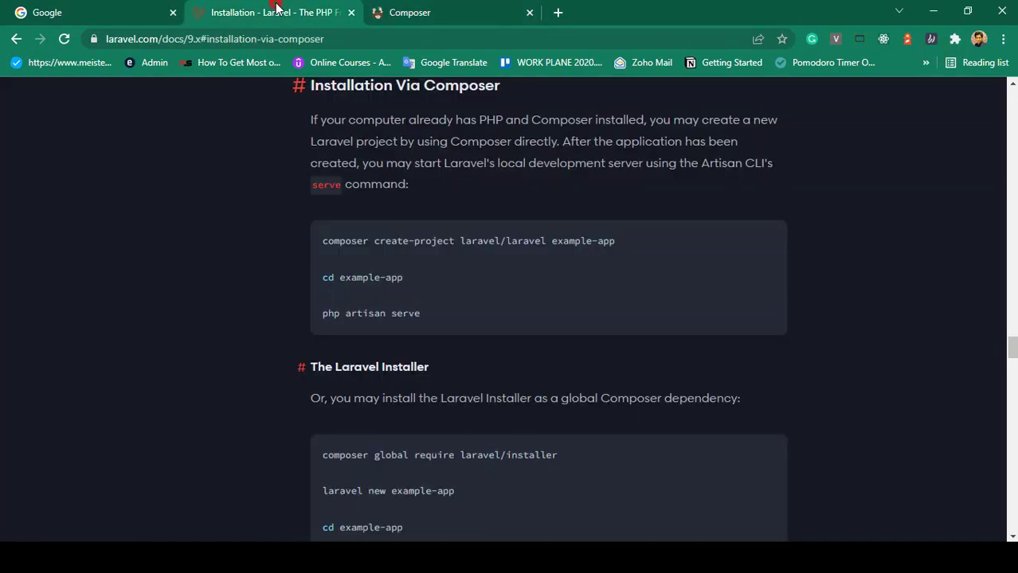
{"action": "scroll", "coordinate": [273, 219], "scroll_direction": "down", "scroll_amount": 1}
{"action": "scroll", "coordinate": [273, 219], "scroll_direction": "up", "scroll_amount": 1}
{"action": "left_click_drag", "start_coordinate": [324, 240], "coordinate": [626, 243]}
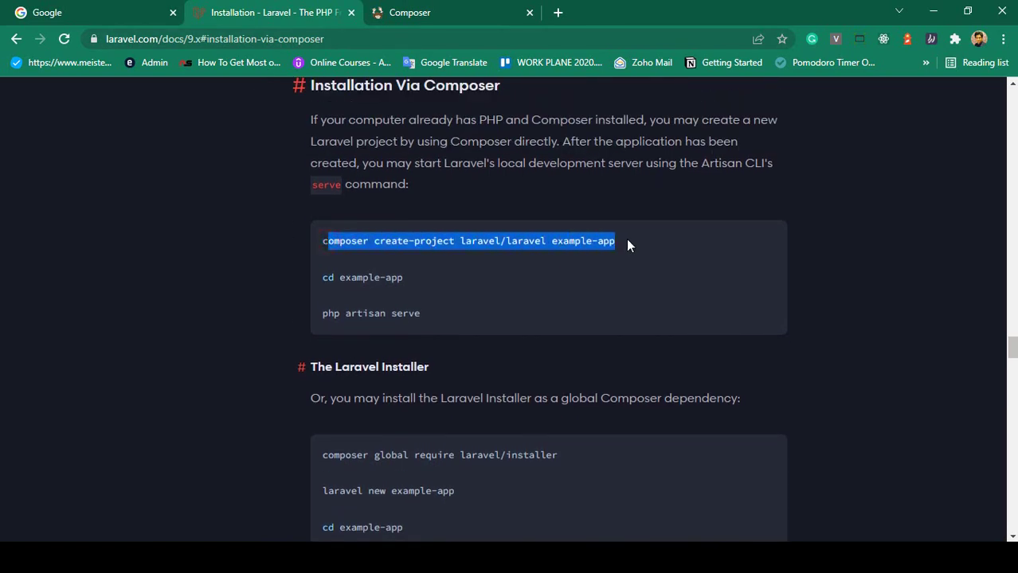
{"action": "left_click", "coordinate": [626, 239]}
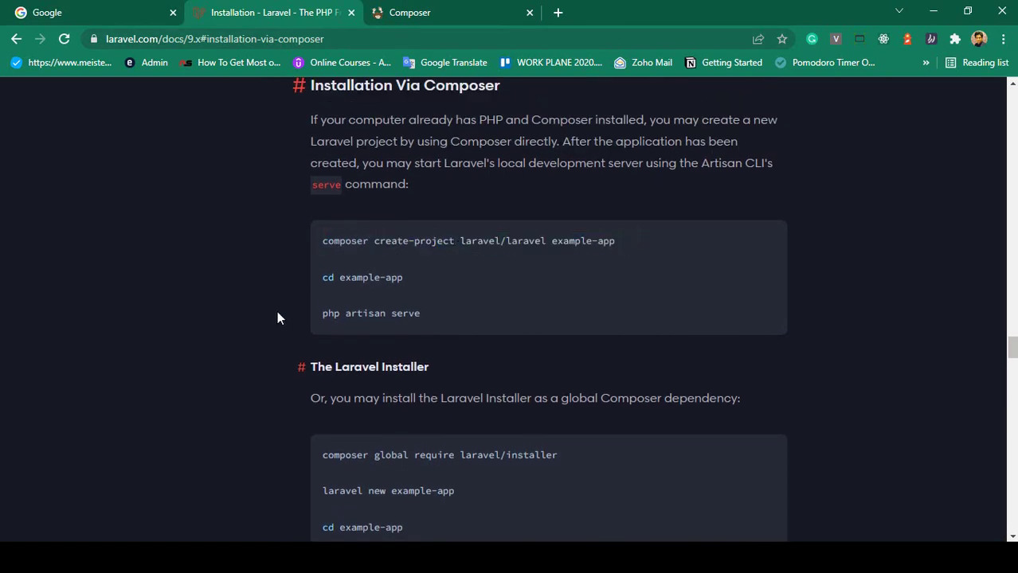
- Switch to the htdocs folder in File Explorer and create a new folder named Project1
{"action": "mouse_move", "coordinate": [239, 557]}
{"action": "left_click", "coordinate": [192, 491]}
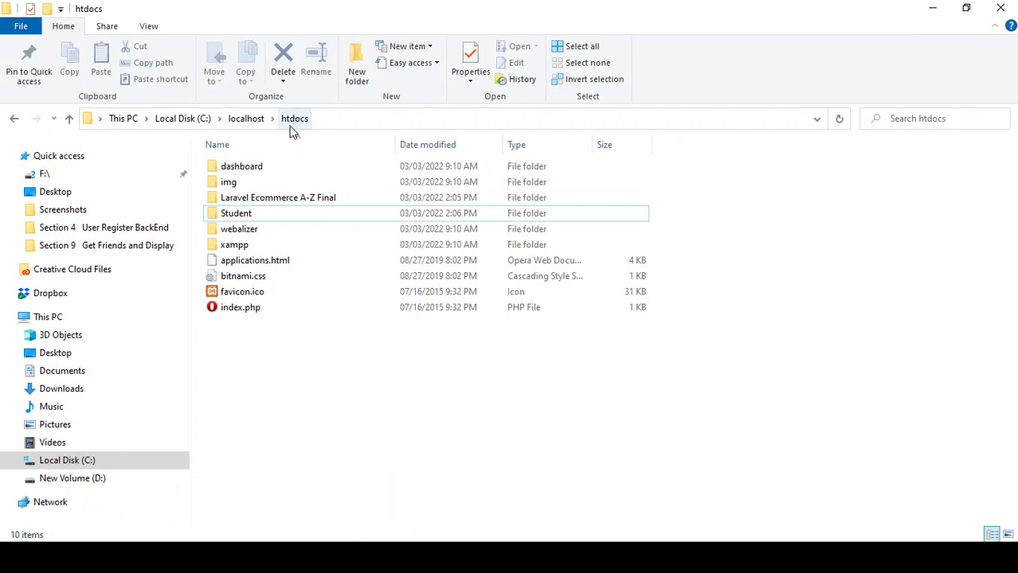
{"action": "right_click", "coordinate": [285, 337]}
{"action": "left_click", "coordinate": [338, 298]}
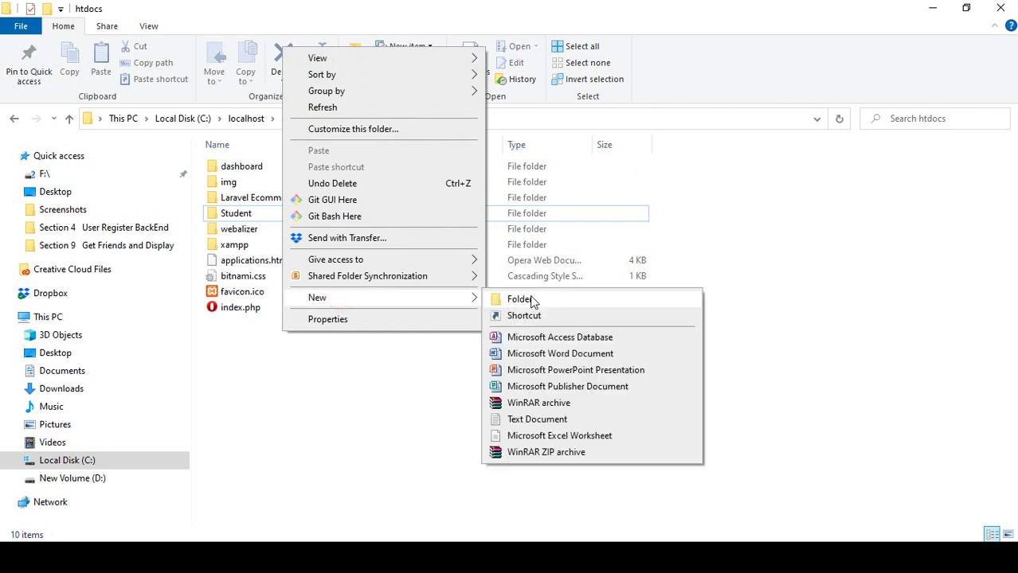
{"action": "left_click", "coordinate": [530, 299]}
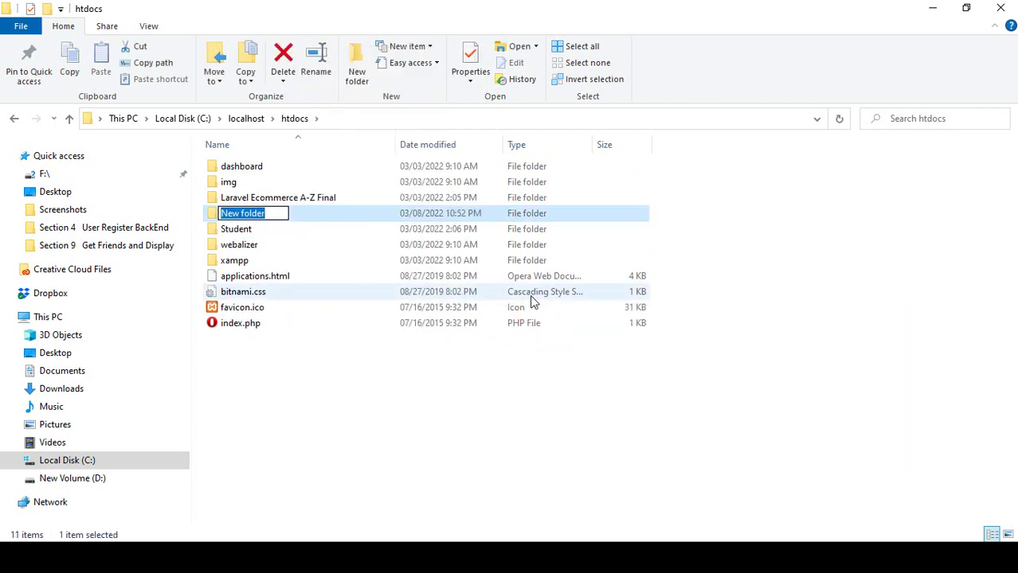
{"action": "type", "text": "Project1"}
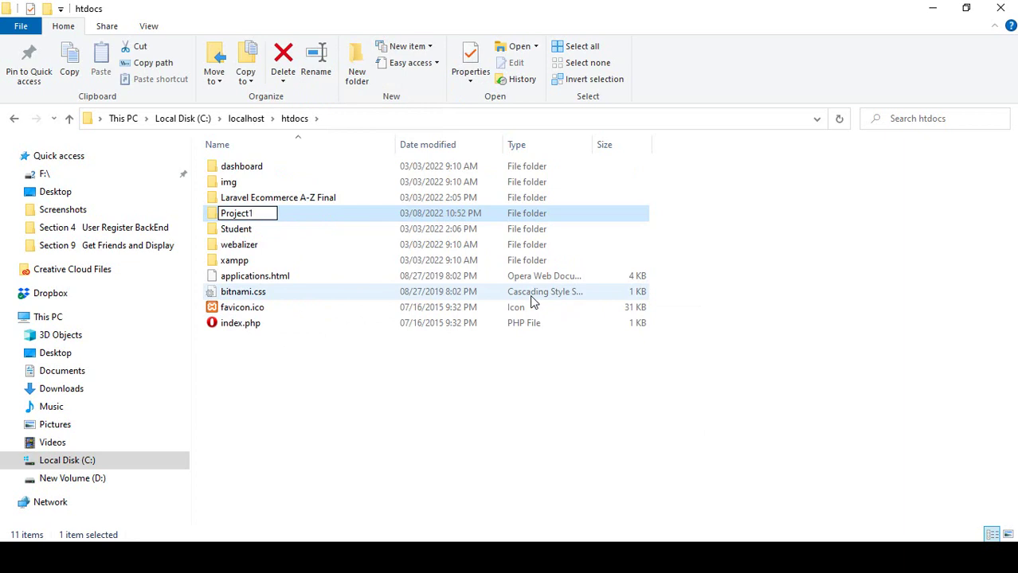
{"action": "left_click", "coordinate": [363, 390]}
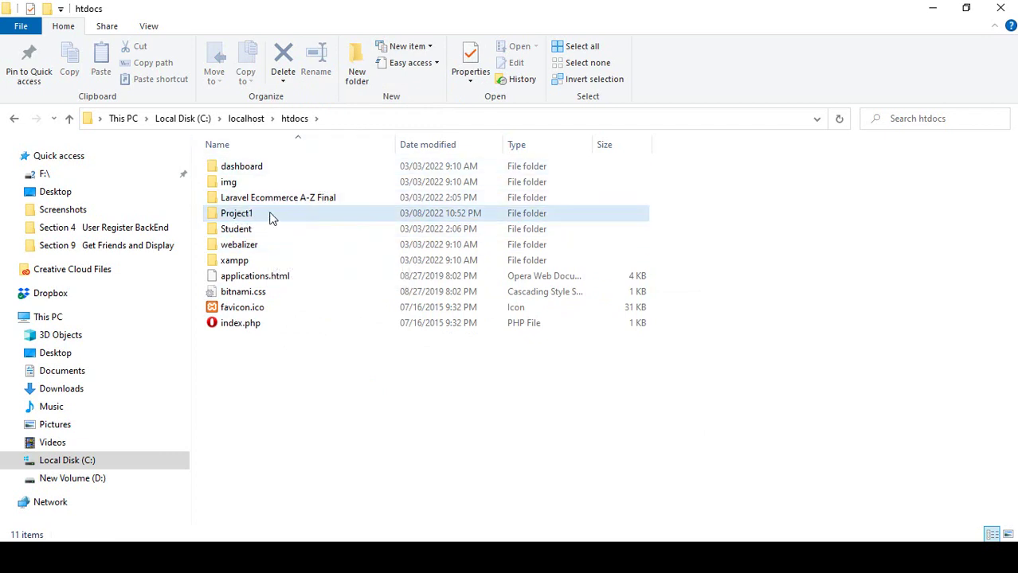
- Open the Project1 folder, launch Command Prompt from that location and check the folder path at its prompt
{"action": "left_click", "coordinate": [248, 214]}
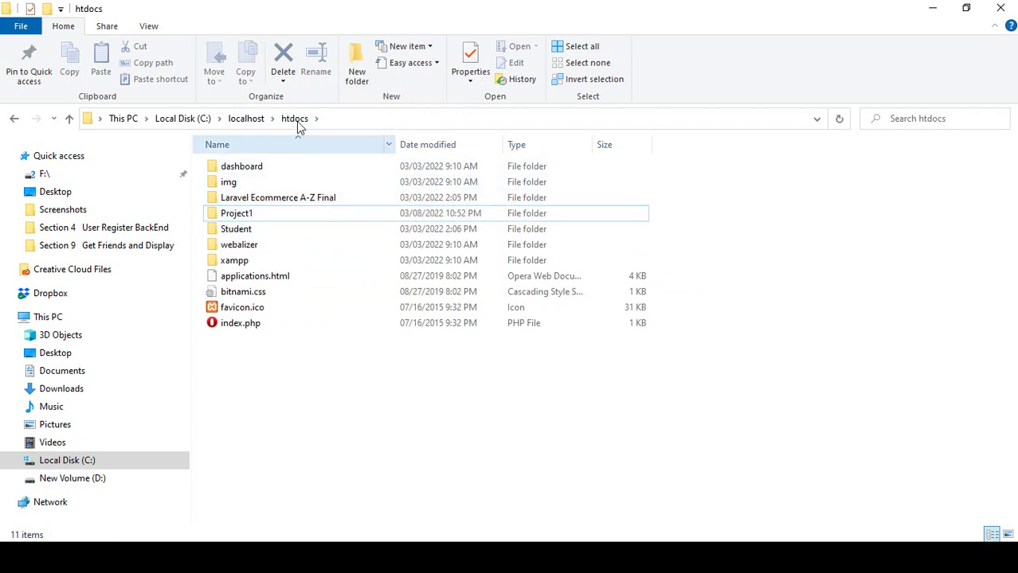
{"action": "left_click", "coordinate": [262, 216]}
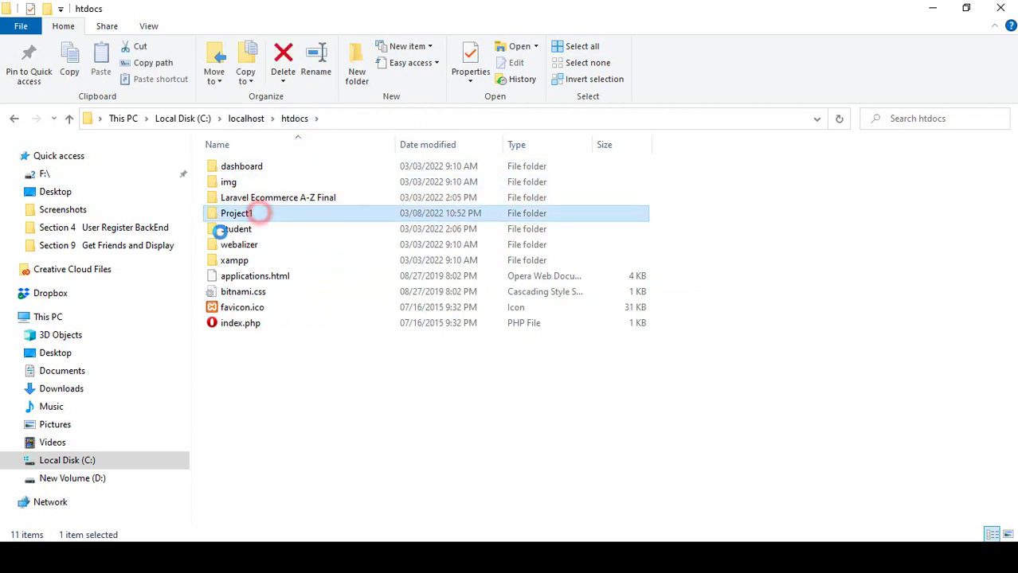
{"action": "double_click", "coordinate": [261, 216]}
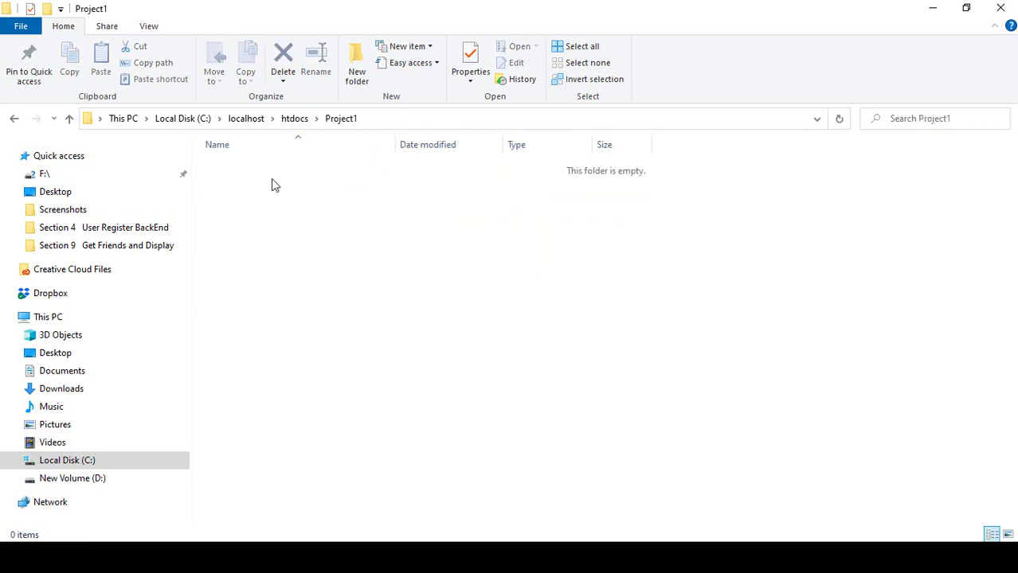
{"action": "left_click", "coordinate": [380, 122]}
{"action": "type", "text": "cmd"}
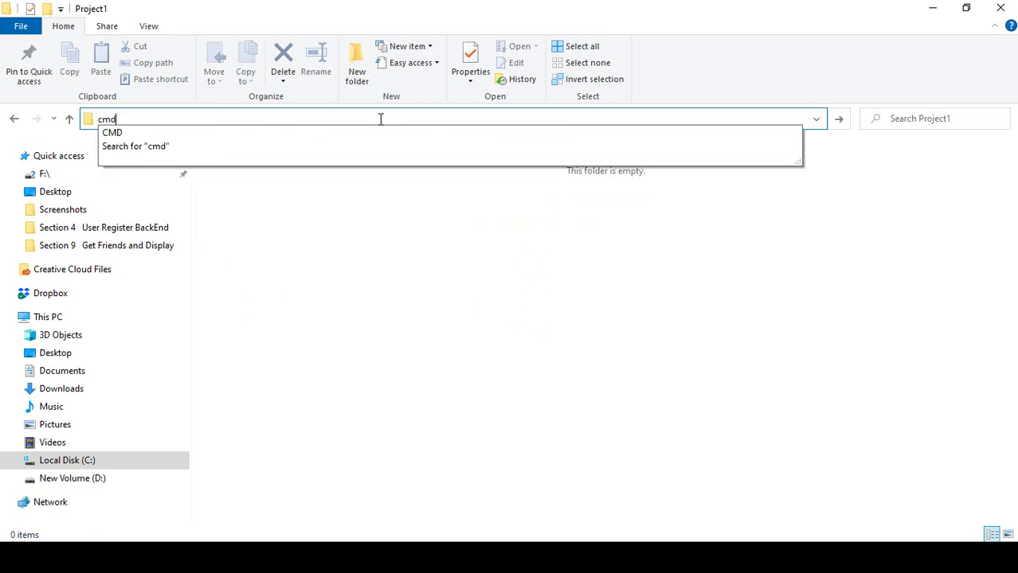
{"action": "key", "text": "Return"}
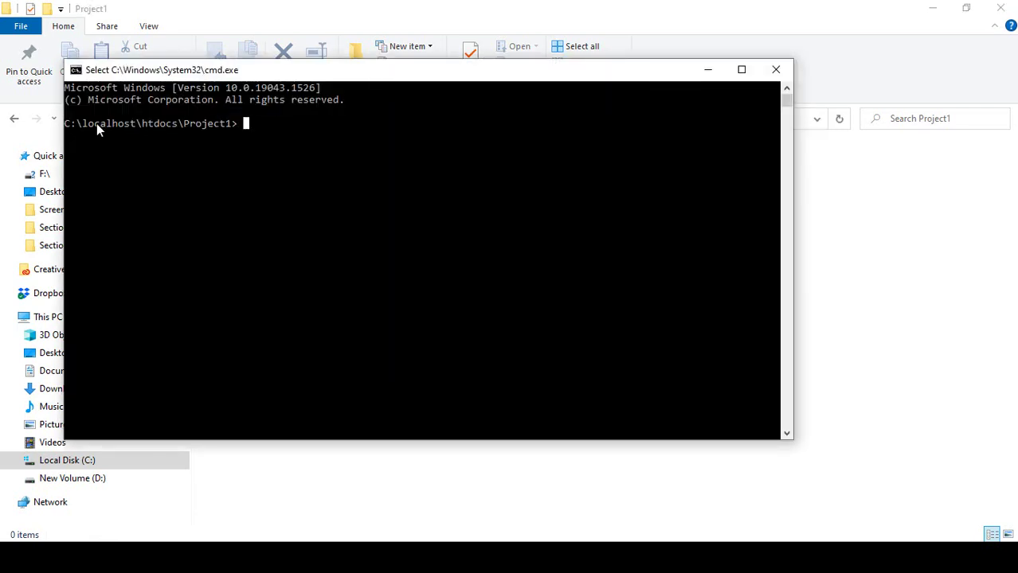
{"action": "left_click_drag", "start_coordinate": [153, 128], "coordinate": [221, 132]}
{"action": "left_click", "coordinate": [210, 146]}
{"action": "left_click", "coordinate": [184, 125]}
{"action": "left_click_drag", "start_coordinate": [231, 125], "coordinate": [214, 126]}
{"action": "left_click", "coordinate": [236, 131]}
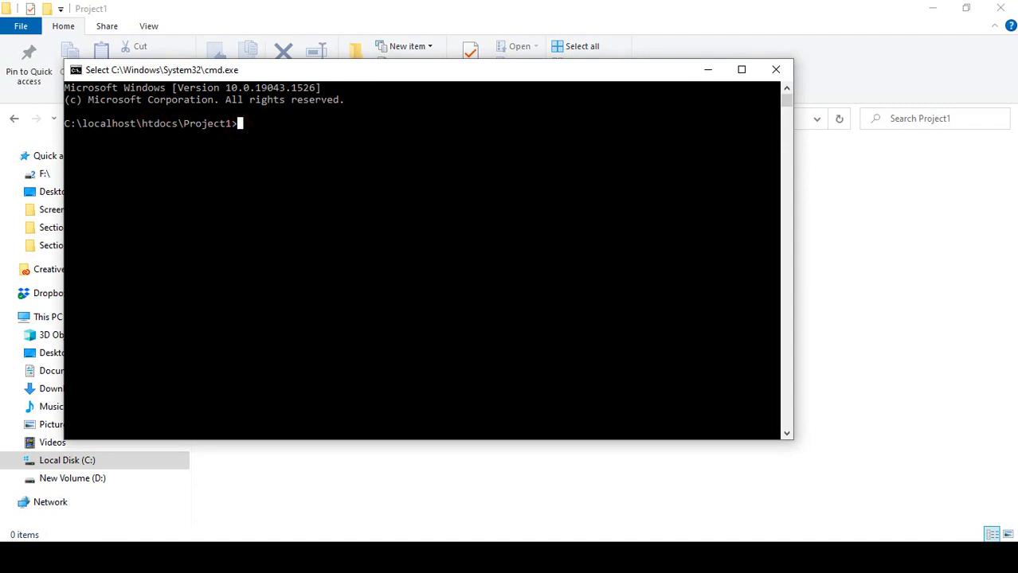
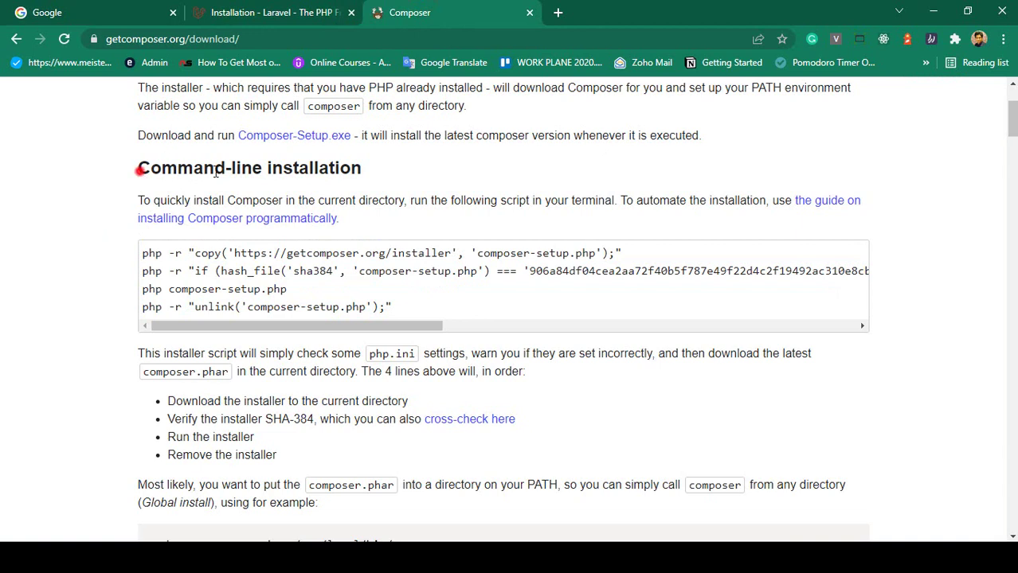
- Copy the four-line Command-line installation script from the Composer download page in the browser and run it in Command Prompt
{"action": "left_click", "coordinate": [148, 271]}
{"action": "left_click", "coordinate": [145, 255]}
{"action": "left_click_drag", "start_coordinate": [159, 259], "coordinate": [403, 307]}
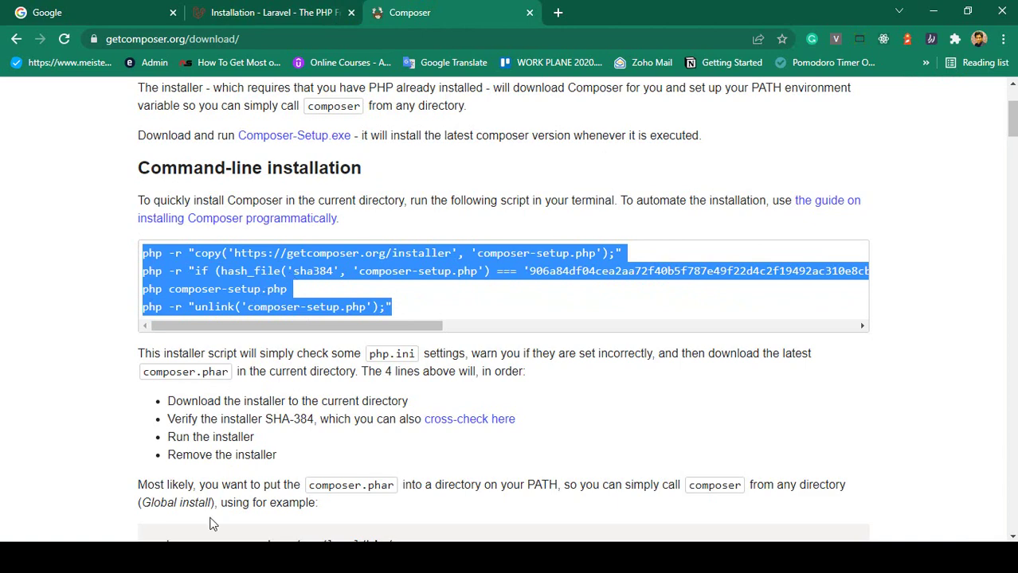
{"action": "key", "text": "alt+Tab"}
{"action": "left_click", "coordinate": [237, 144]}
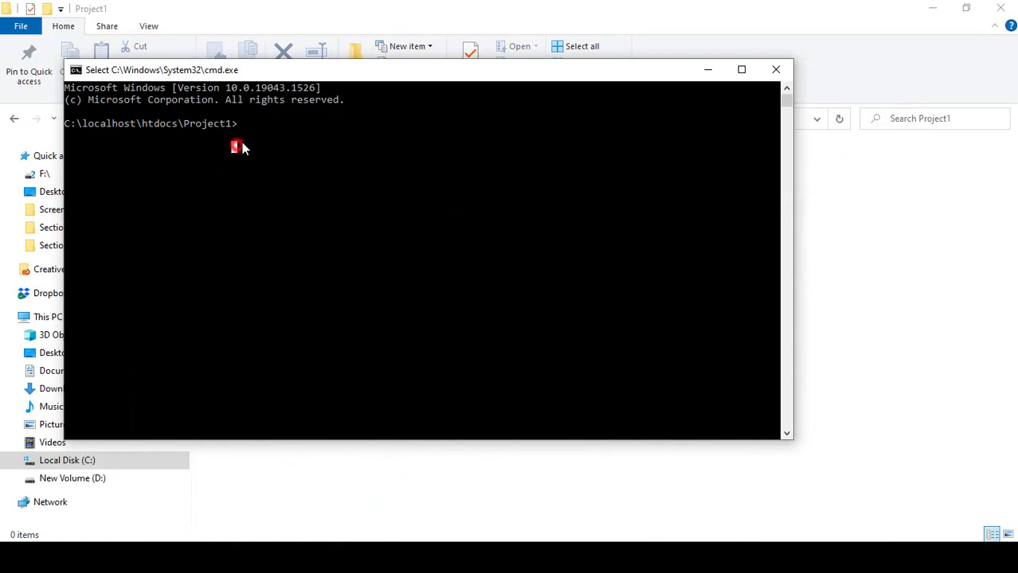
{"action": "right_click", "coordinate": [242, 131]}
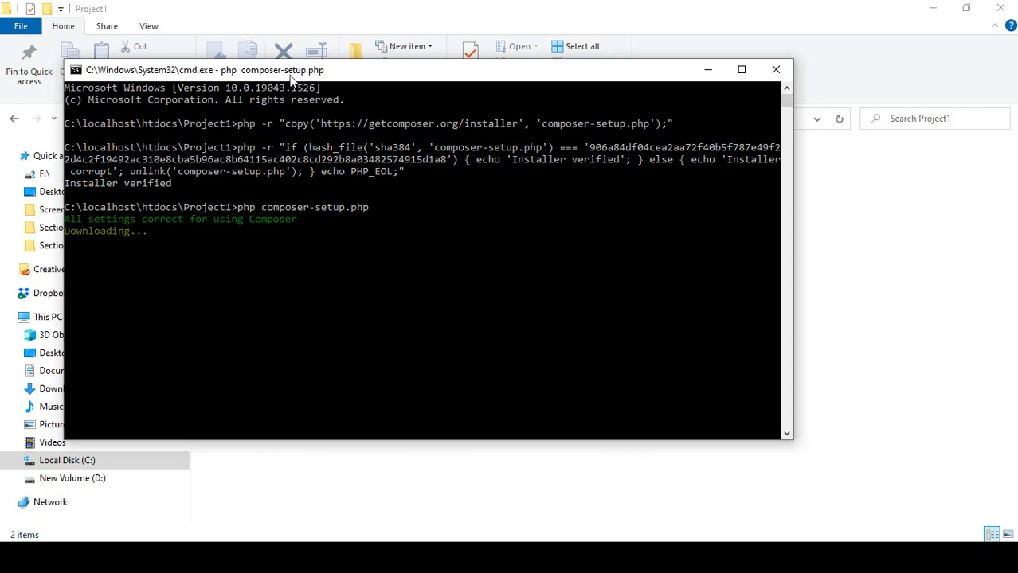
- Move the Command Prompt window off the Project1 file list and run php -r "unlink('composer-setup.php');" to remove the installer
{"action": "left_click_drag", "start_coordinate": [288, 74], "coordinate": [580, 112]}
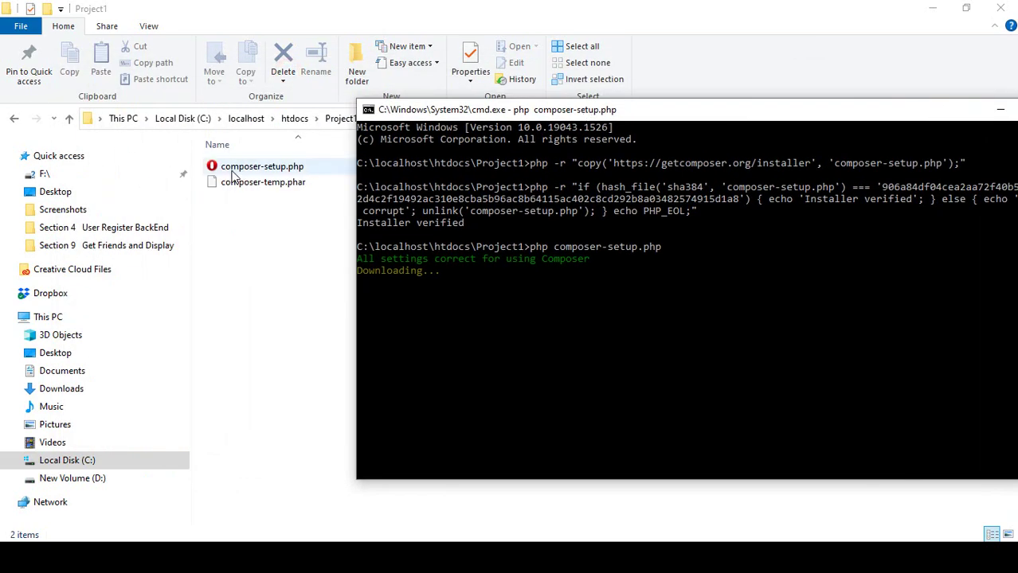
{"action": "type", "text": "php -r \"unlink('composer-setup.php');\""}
{"action": "key", "text": "Return"}
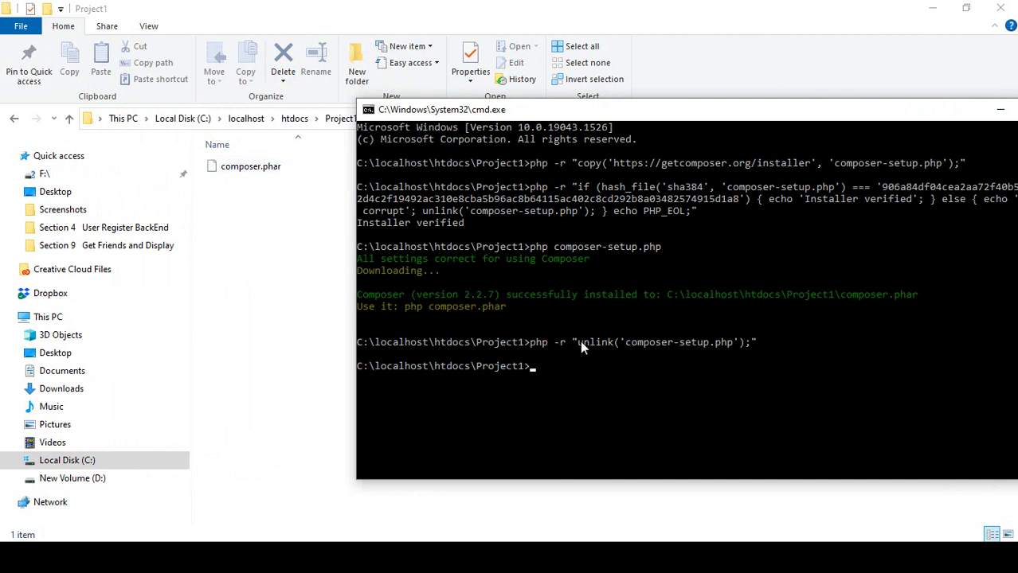
{"action": "left_click_drag", "start_coordinate": [624, 345], "coordinate": [659, 345]}
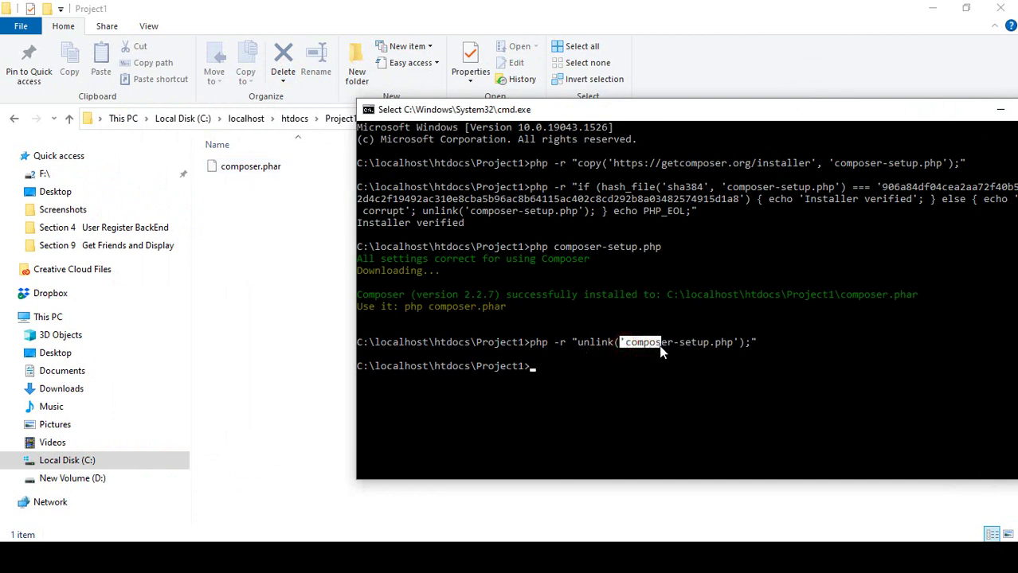
{"action": "left_click_drag", "start_coordinate": [731, 348], "coordinate": [734, 344]}
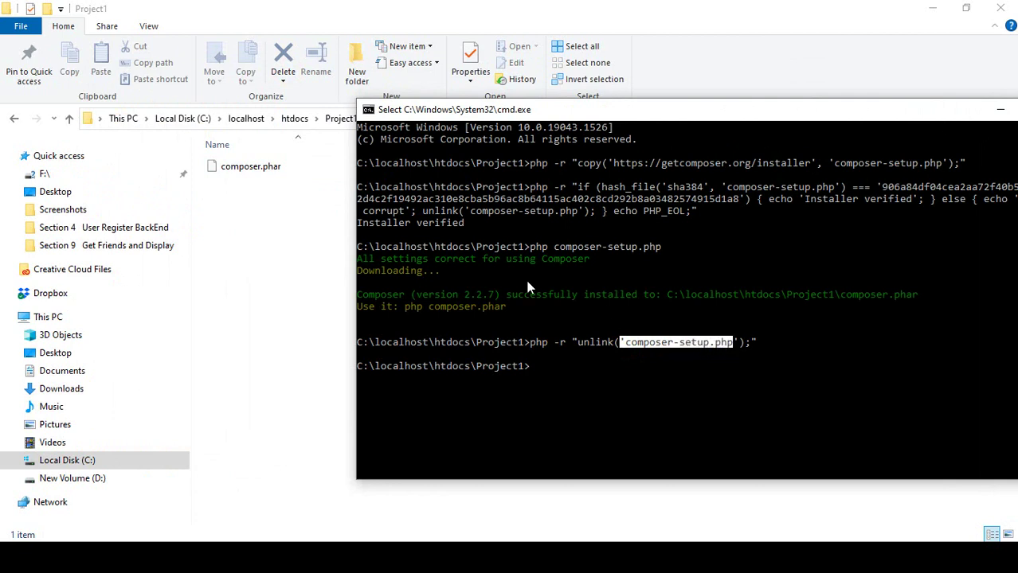
{"action": "left_click", "coordinate": [543, 366]}
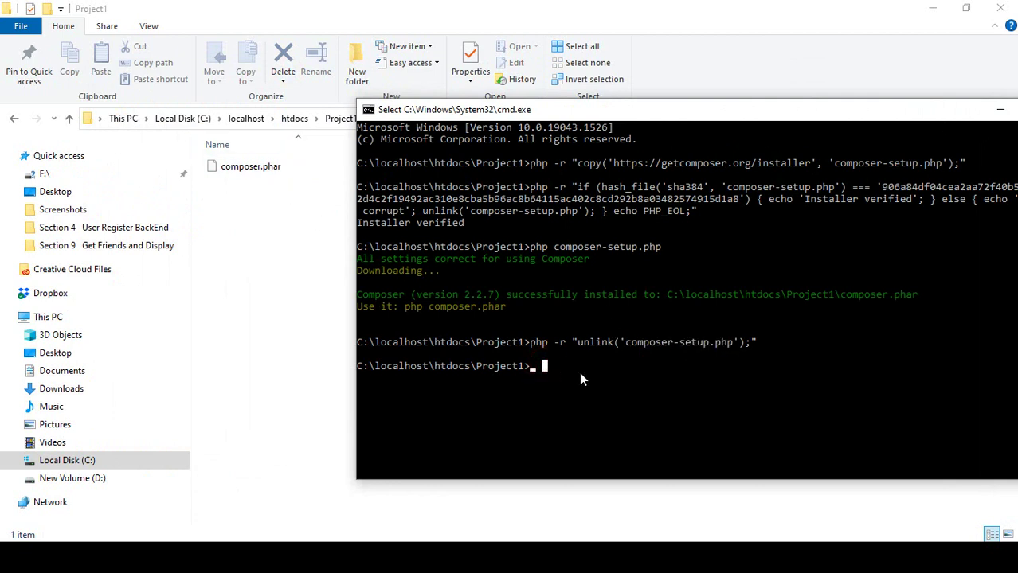
- Run composer -v in the Project1 folder and review the Composer version line in the output
{"action": "type", "text": "composer"}
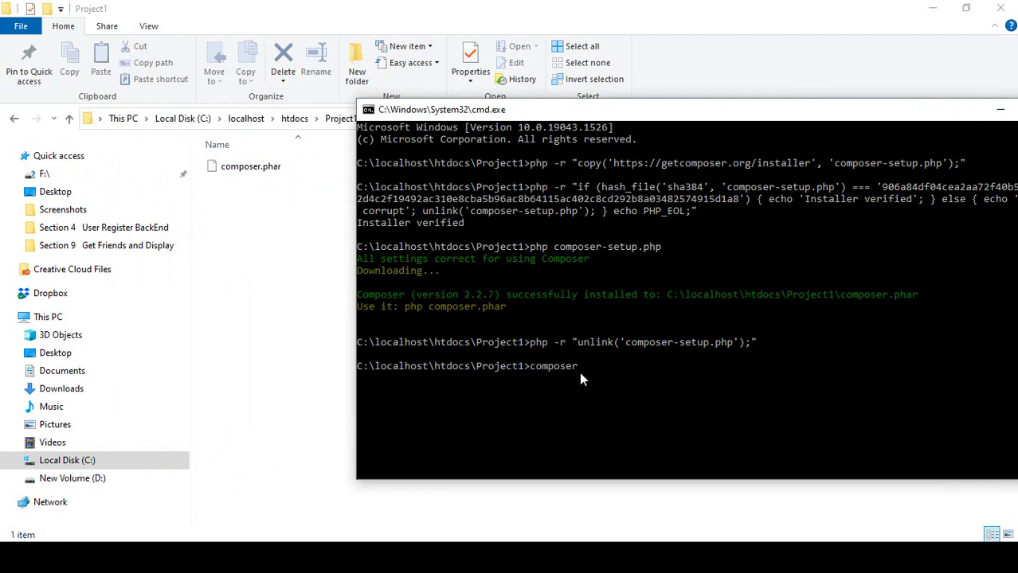
{"action": "type", "text": " -v"}
{"action": "key", "text": "Return"}
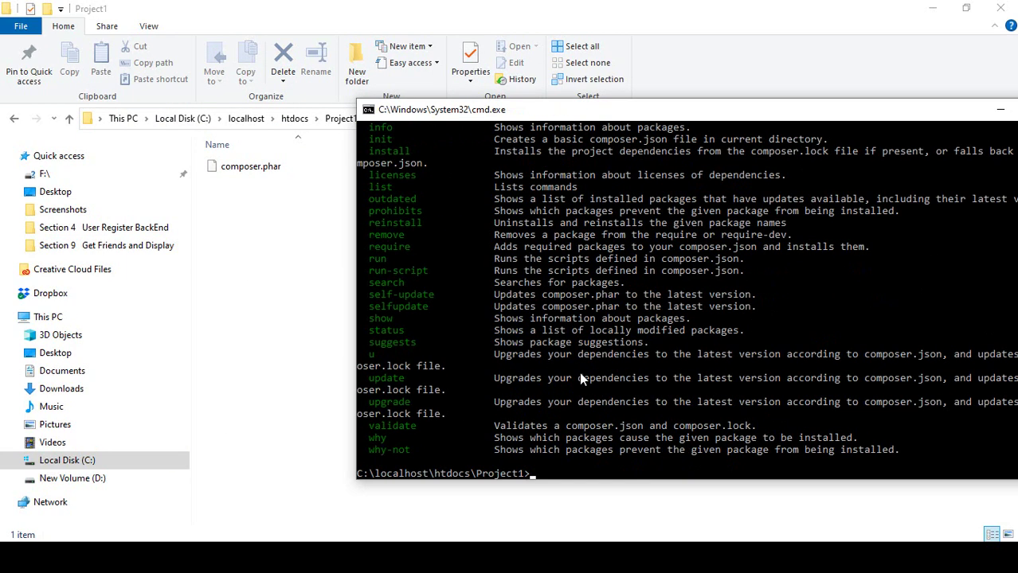
{"action": "scroll", "coordinate": [589, 352], "scroll_direction": "up", "scroll_amount": 15}
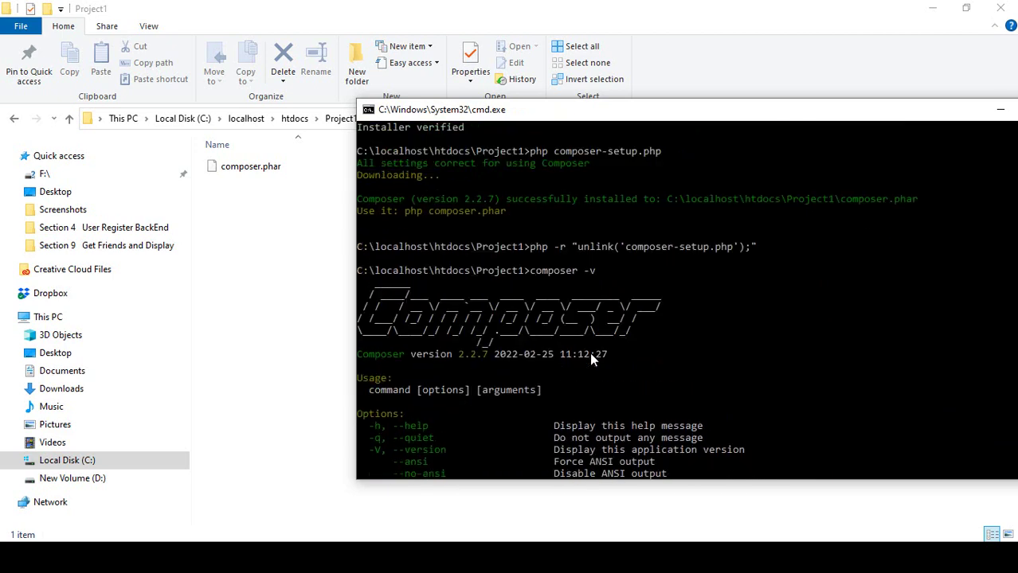
{"action": "left_click_drag", "start_coordinate": [456, 319], "coordinate": [491, 322]}
{"action": "left_click", "coordinate": [502, 329]}
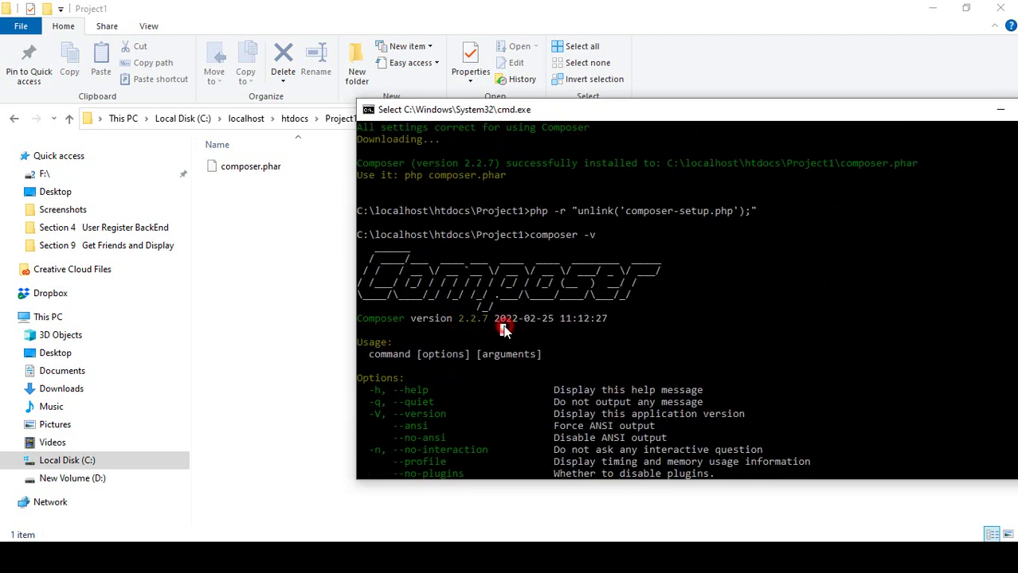
{"action": "scroll", "coordinate": [518, 295], "scroll_direction": "down", "scroll_amount": 14}
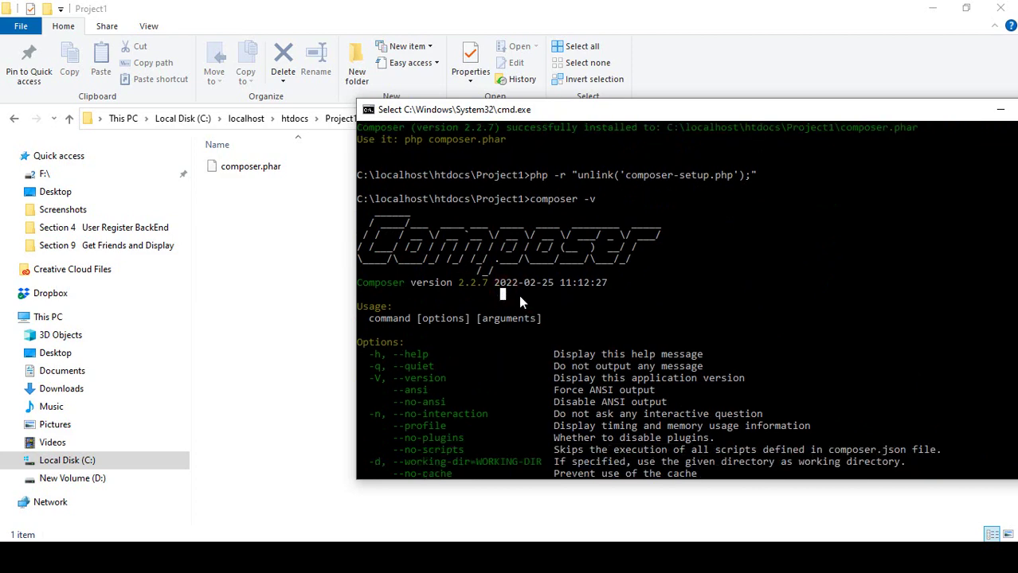
{"action": "scroll", "coordinate": [518, 294], "scroll_direction": "down", "scroll_amount": 10}
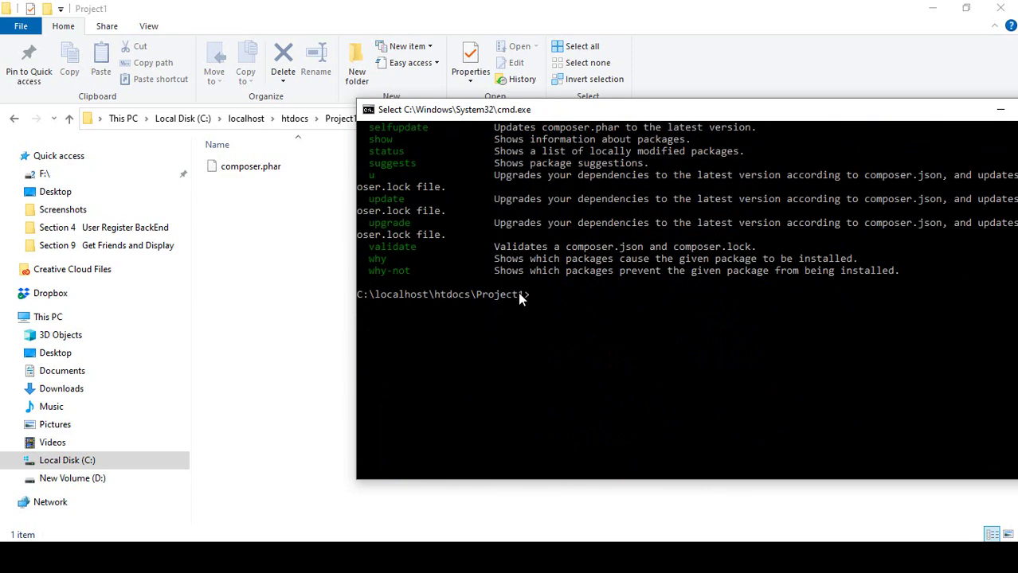
- Close the Composer page in the browser and copy composer create-project laravel/laravel example-app from the Laravel docs into Command Prompt
{"action": "key", "text": "alt+Tab"}
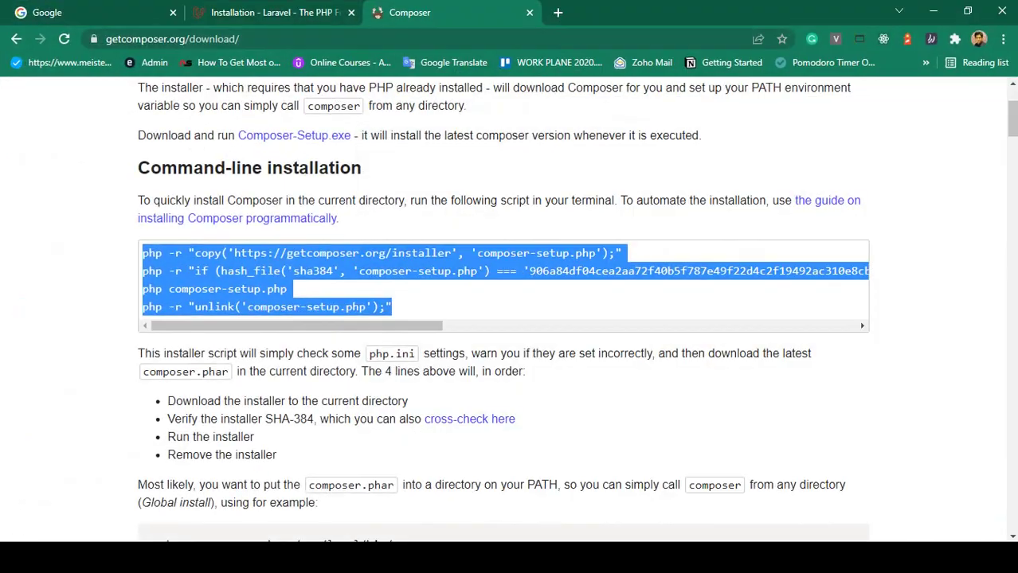
{"action": "left_click", "coordinate": [529, 11]}
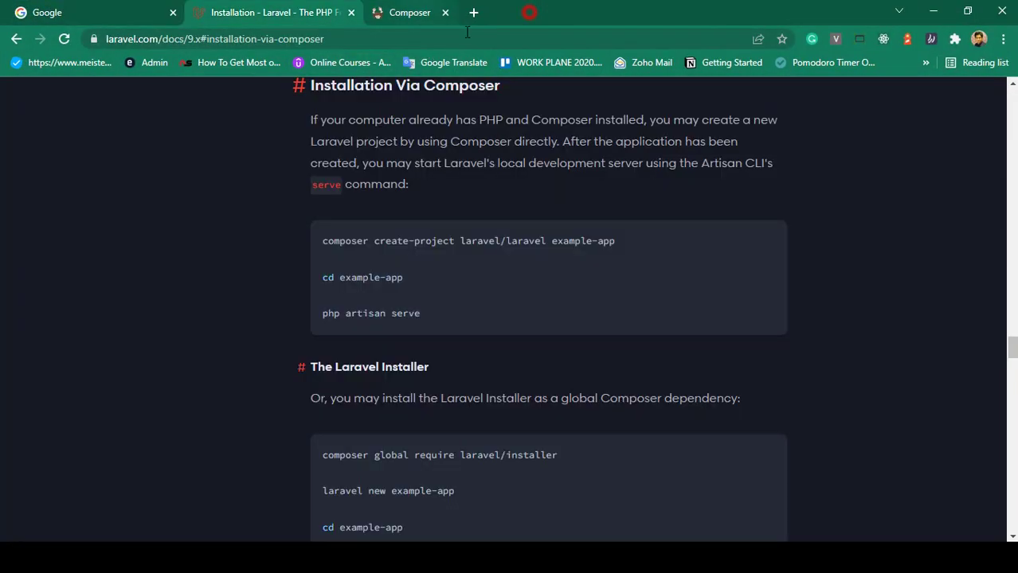
{"action": "left_click", "coordinate": [324, 240]}
{"action": "left_click_drag", "start_coordinate": [323, 241], "coordinate": [646, 235]}
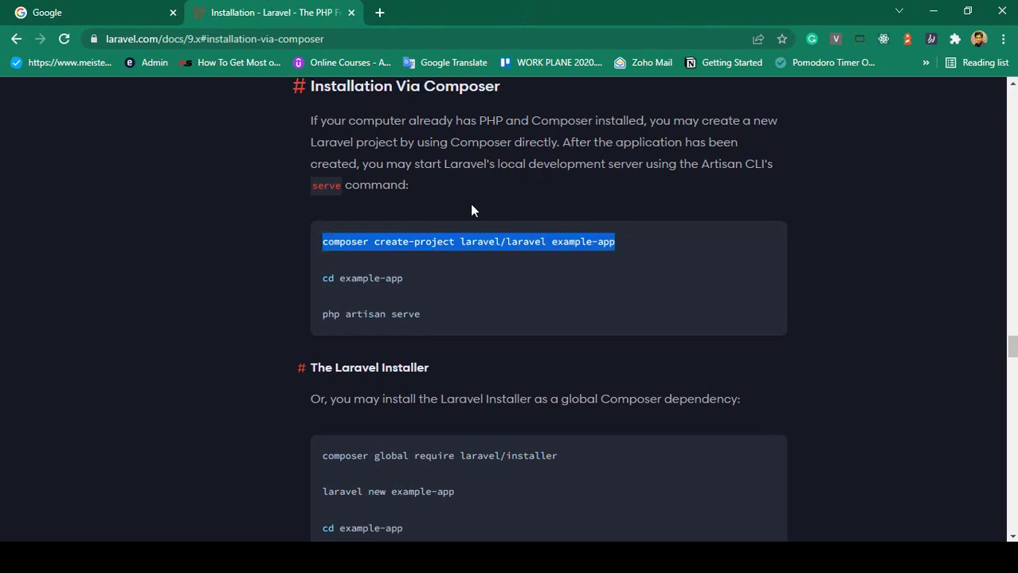
{"action": "scroll", "coordinate": [325, 172], "scroll_direction": "up", "scroll_amount": 1}
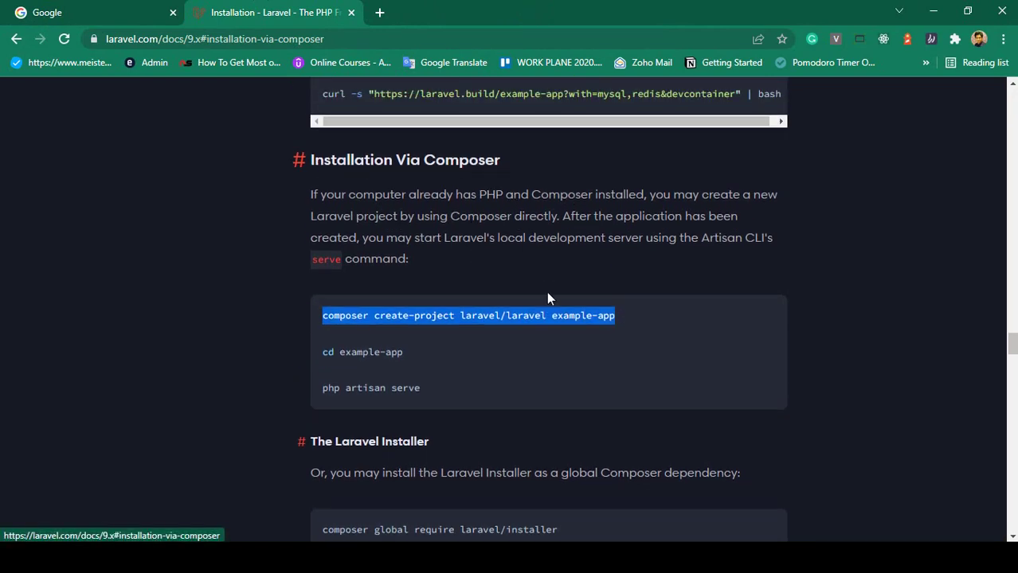
{"action": "right_click", "coordinate": [543, 317]}
{"action": "left_click", "coordinate": [579, 326]}
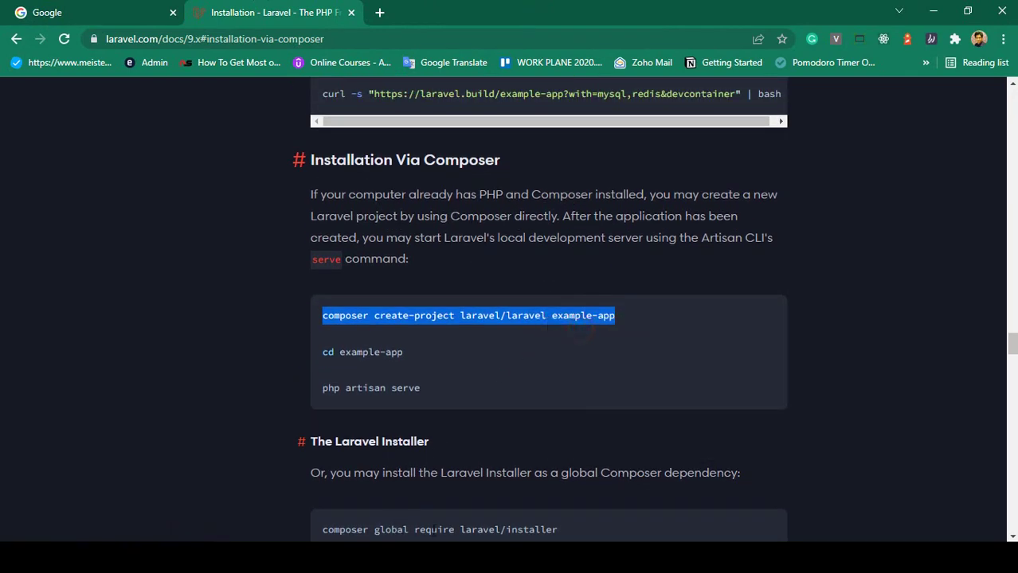
{"action": "key", "text": "alt+Tab"}
{"action": "right_click", "coordinate": [511, 337]}
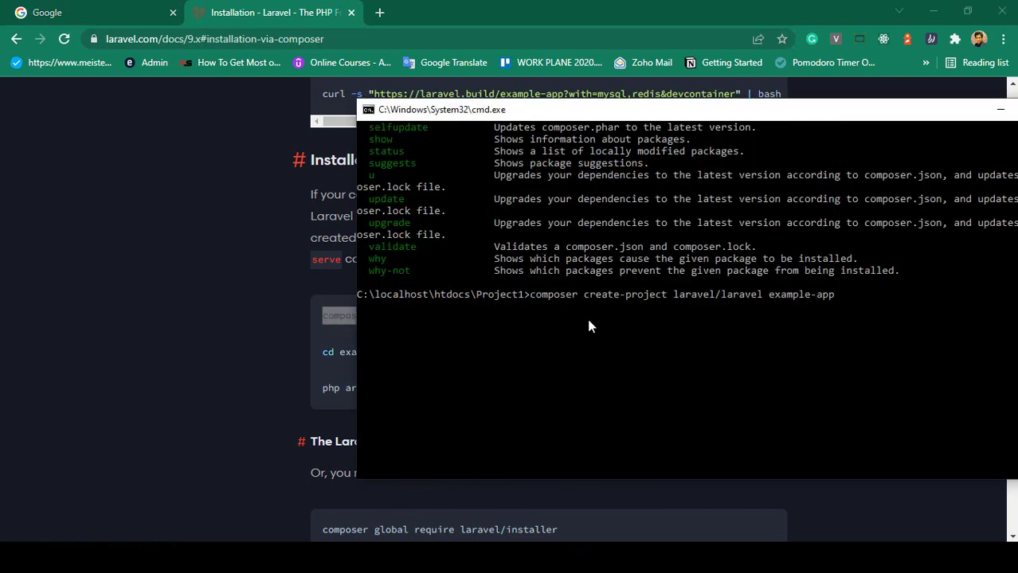
- Replace the example project name in the command with basic and run composer create-project laravel/laravel basic
{"action": "left_click", "coordinate": [530, 294]}
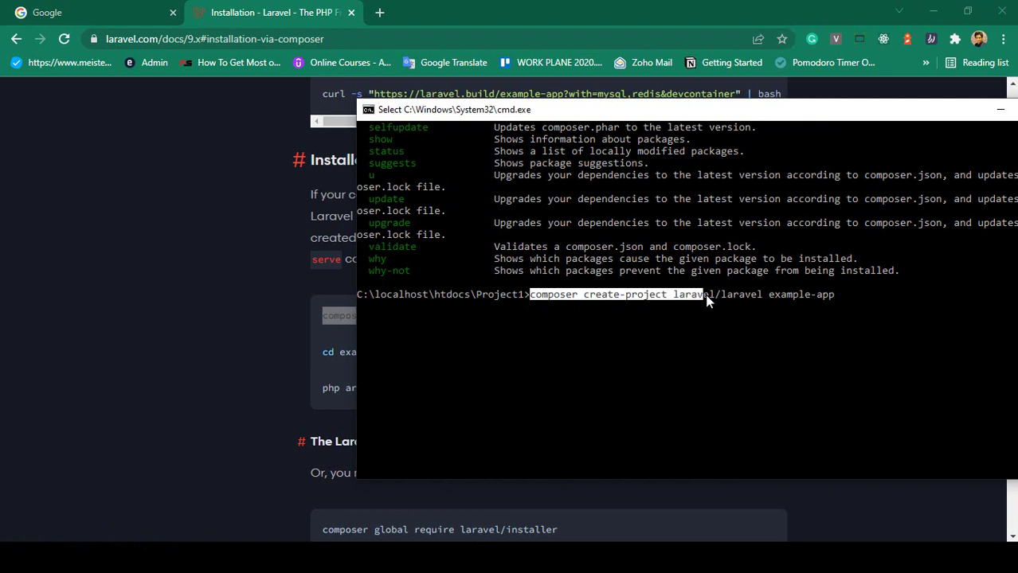
{"action": "left_click", "coordinate": [769, 299]}
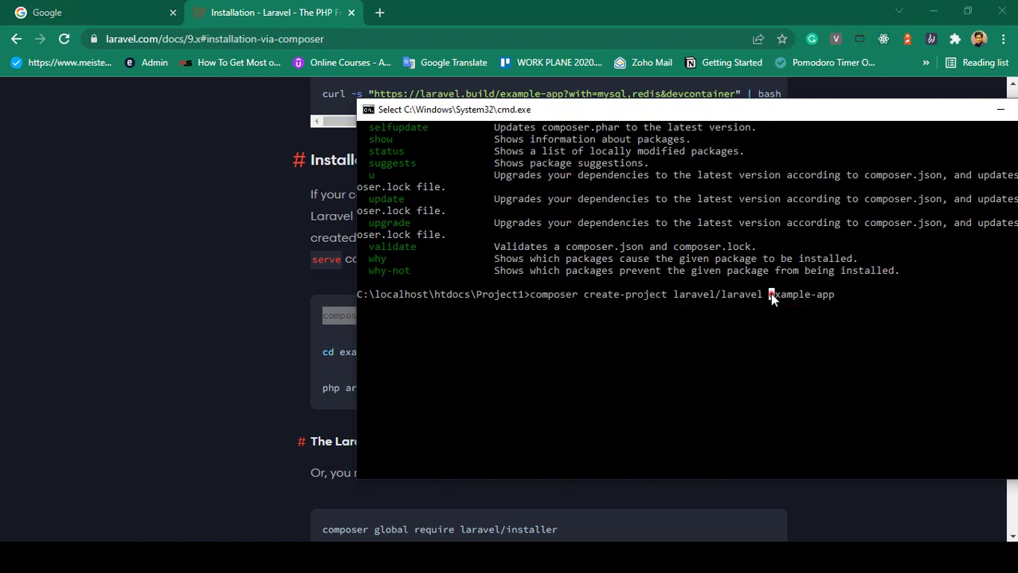
{"action": "left_click_drag", "start_coordinate": [769, 294], "coordinate": [831, 294]}
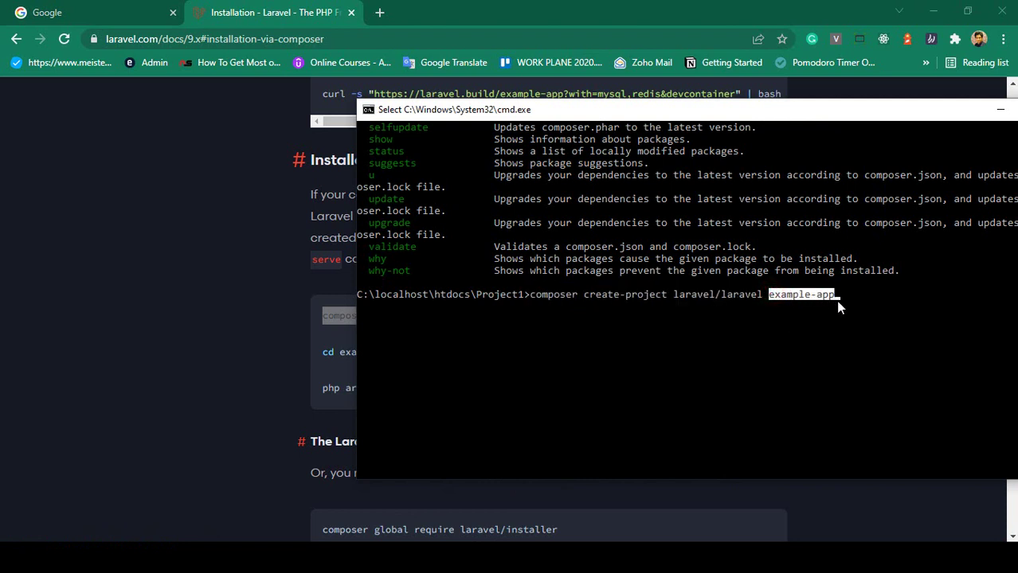
{"action": "right_click", "coordinate": [835, 300]}
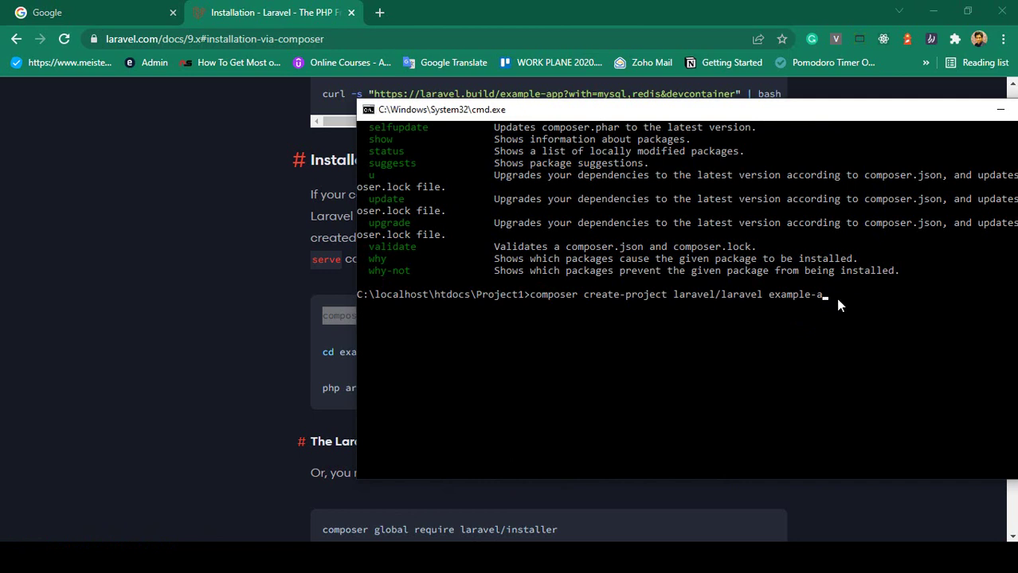
{"action": "key", "text": "BackSpace"}
{"action": "key", "text": "BackSpace"}
{"action": "key", "text": "BackSpace"}
{"action": "key", "text": "BackSpace"}
{"action": "key", "text": "BackSpace"}
{"action": "key", "text": "BackSpace"}
{"action": "key", "text": "BackSpace"}
{"action": "key", "text": "BackSpace"}
{"action": "key", "text": "BackSpace"}
{"action": "type", "text": "basic"}
{"action": "key", "text": "Return"}
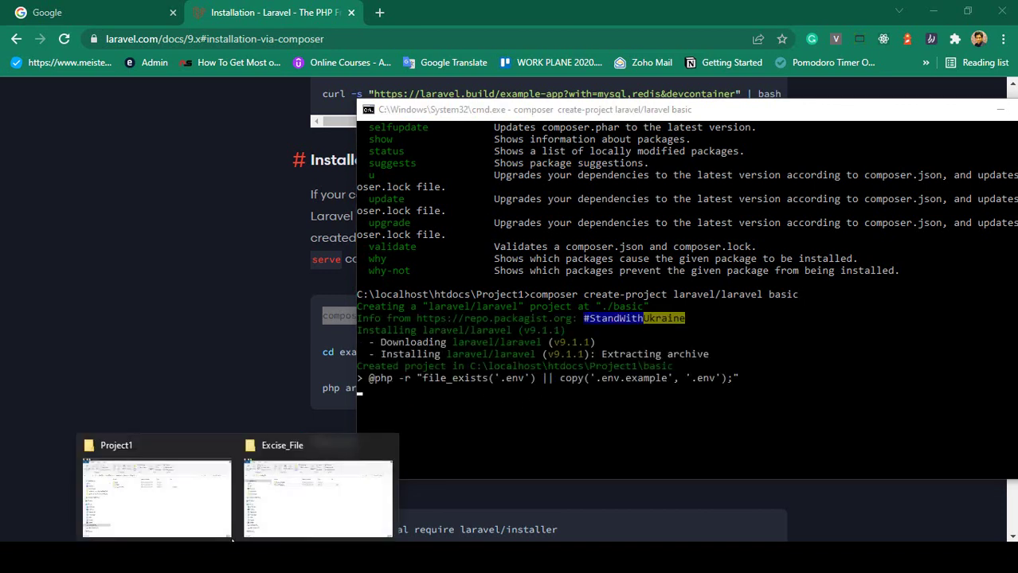
- Check the Project1 folder contents in File Explorer, then return to Command Prompt and review the end of the installation output
{"action": "left_click", "coordinate": [210, 508]}
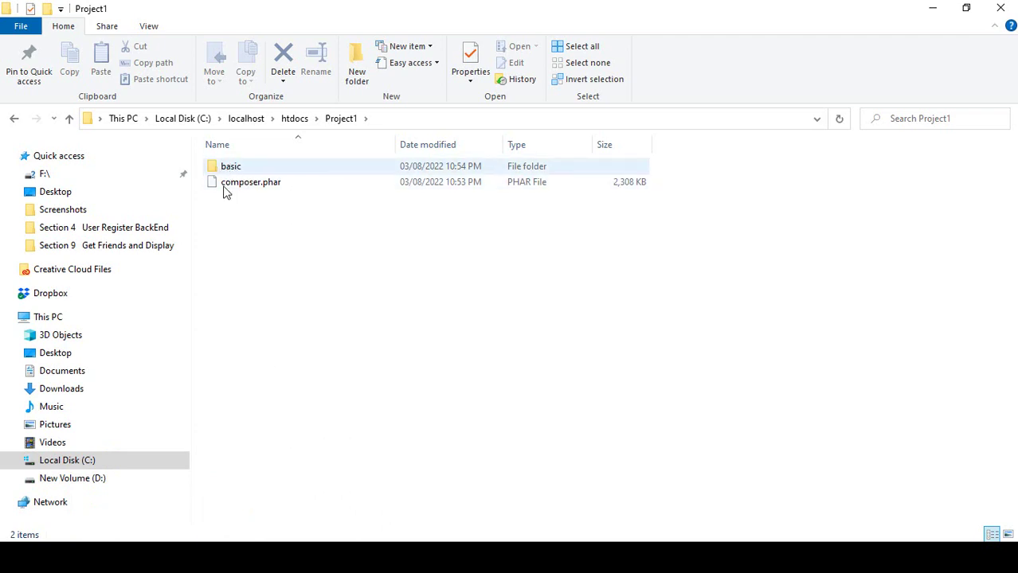
{"action": "key", "text": "alt+Tab"}
{"action": "scroll", "coordinate": [507, 292], "scroll_direction": "down", "scroll_amount": 1}
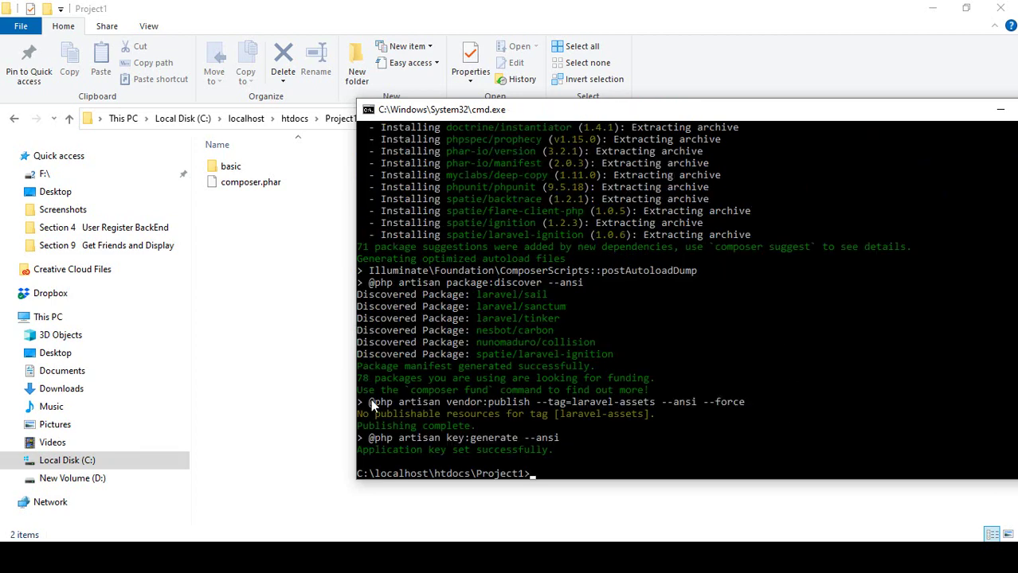
{"action": "scroll", "coordinate": [472, 428], "scroll_direction": "down", "scroll_amount": 2}
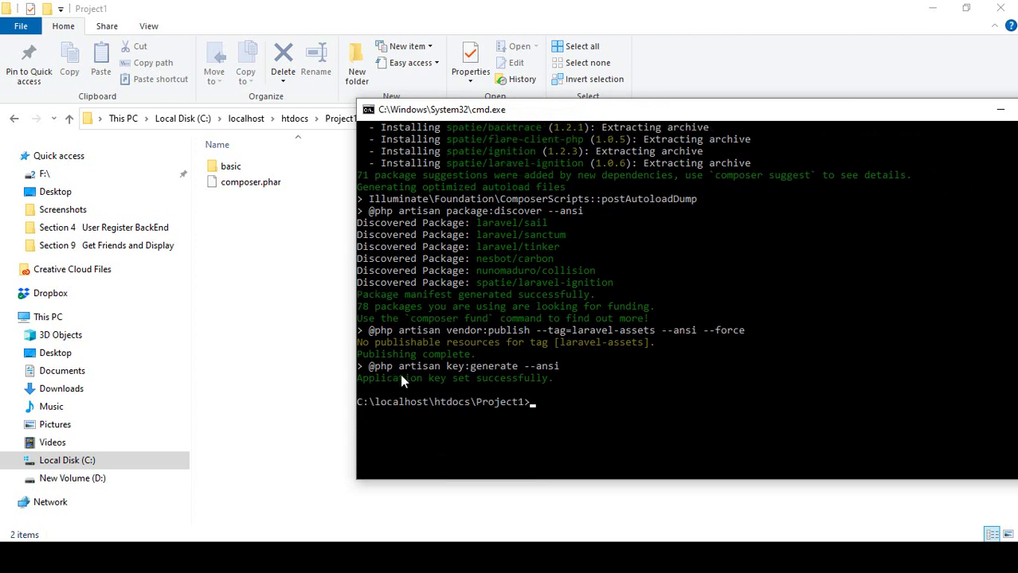
- Review the application key message and the Project1 prompt path after the installation output
{"action": "left_click_drag", "start_coordinate": [404, 376], "coordinate": [559, 389]}
{"action": "left_click", "coordinate": [560, 409]}
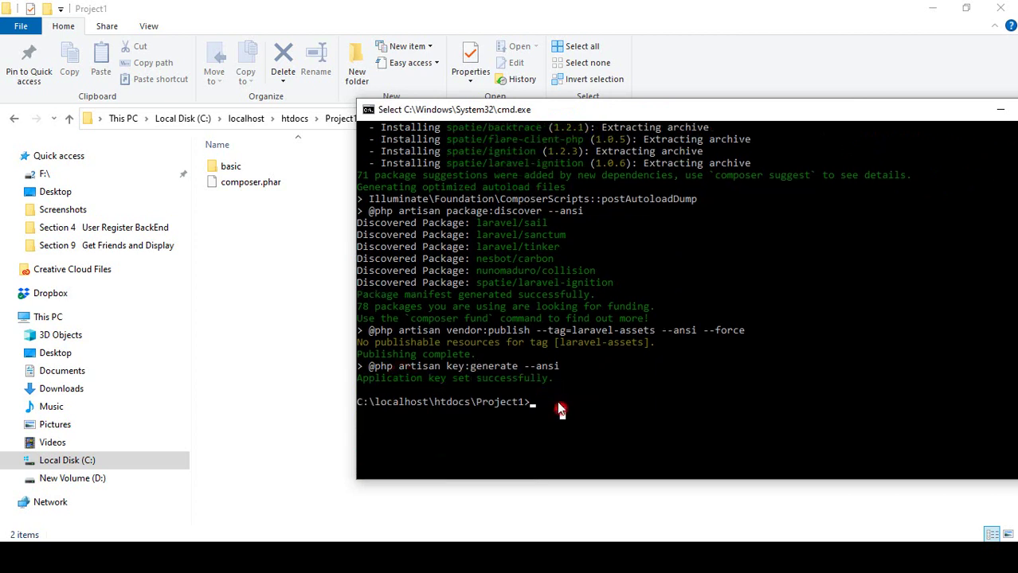
{"action": "left_click_drag", "start_coordinate": [374, 402], "coordinate": [525, 408]}
{"action": "left_click", "coordinate": [526, 408]}
- Open the basic folder inside Project1 and look over the generated Laravel files and folders
{"action": "left_click", "coordinate": [235, 167]}
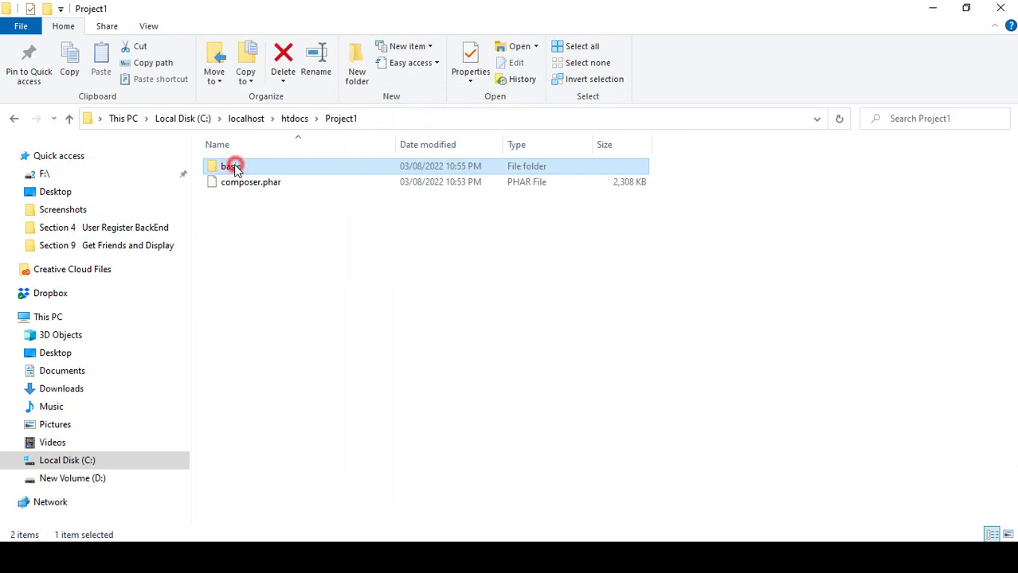
{"action": "double_click", "coordinate": [235, 167]}
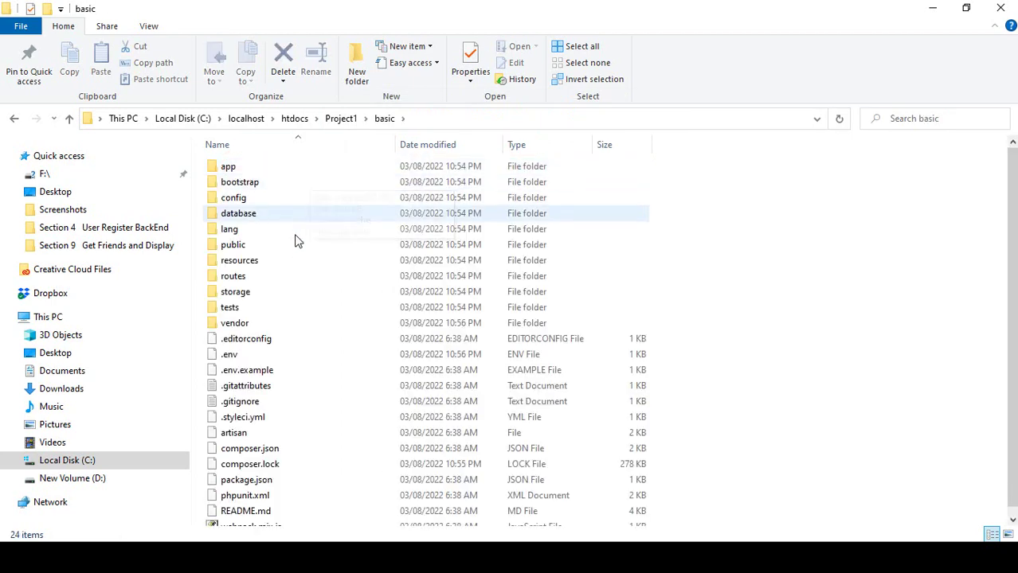
{"action": "scroll", "coordinate": [323, 408], "scroll_direction": "down", "scroll_amount": 1}
{"action": "scroll", "coordinate": [320, 408], "scroll_direction": "up", "scroll_amount": 1}
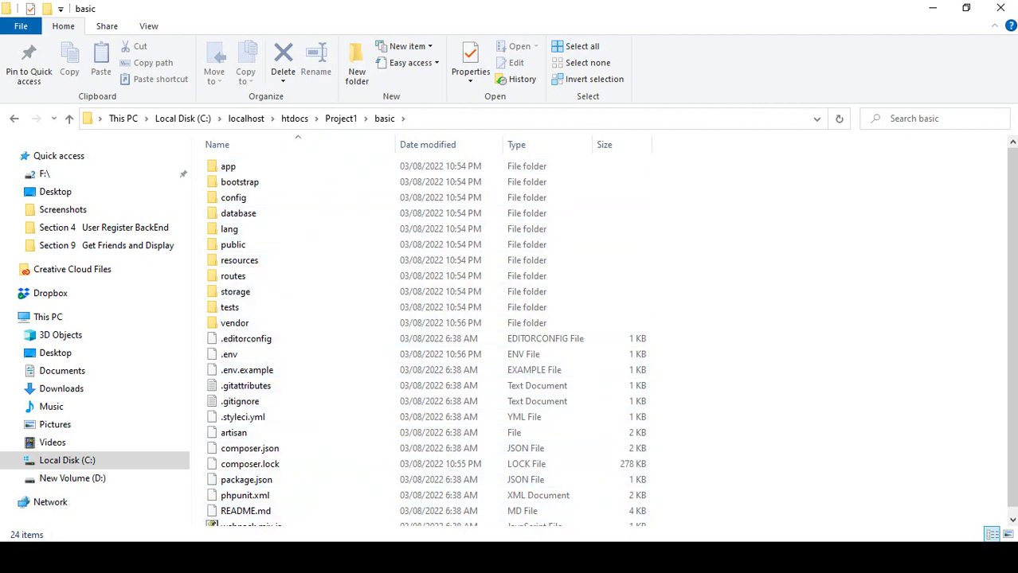
{"action": "key", "text": "alt+Tab"}
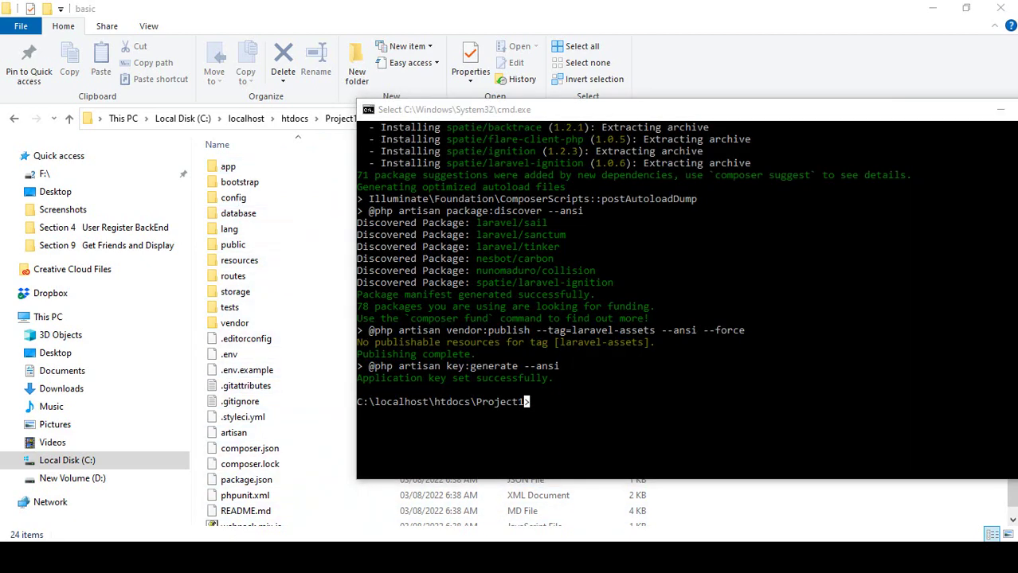
{"action": "key", "text": "alt+Tab"}
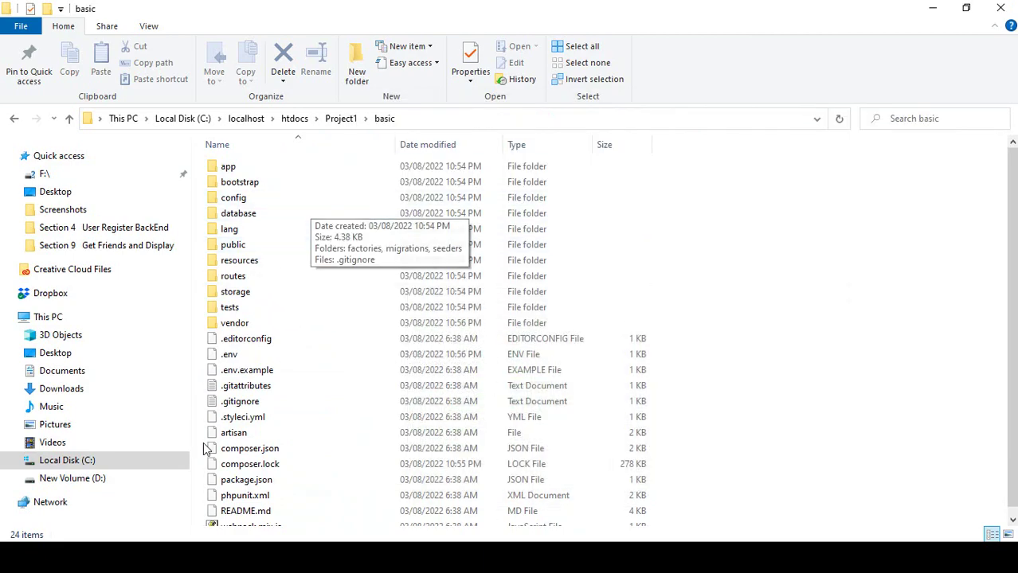
- Return to the Laravel docs in the browser and review the create-project and cd example-app commands
{"action": "key", "text": "alt+Tab"}
{"action": "left_click", "coordinate": [245, 304]}
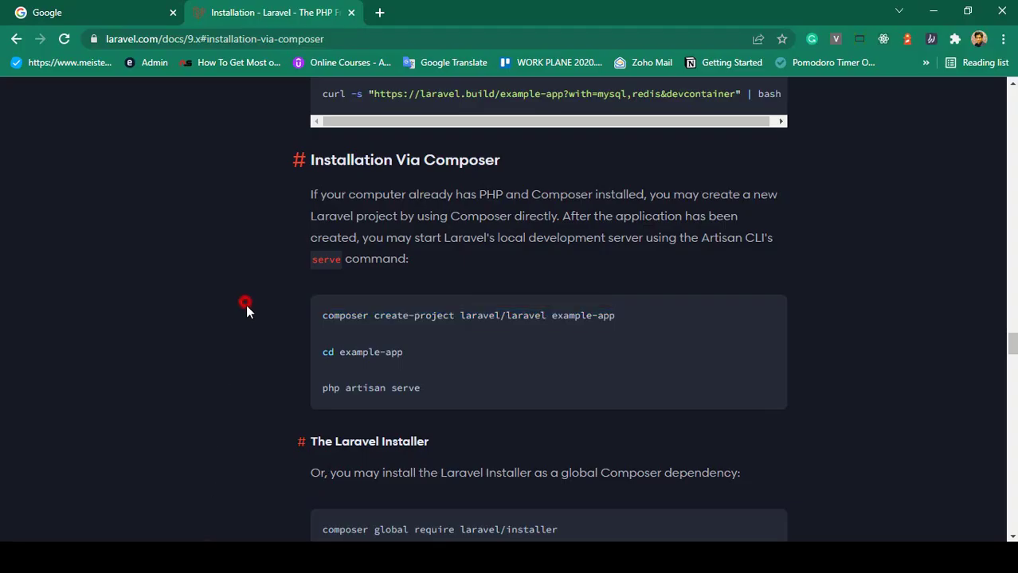
{"action": "left_click_drag", "start_coordinate": [323, 316], "coordinate": [615, 316]}
{"action": "left_click", "coordinate": [551, 316]}
{"action": "left_click_drag", "start_coordinate": [337, 353], "coordinate": [409, 356]}
{"action": "left_click", "coordinate": [411, 358]}
{"action": "left_click_drag", "start_coordinate": [322, 353], "coordinate": [409, 363]}
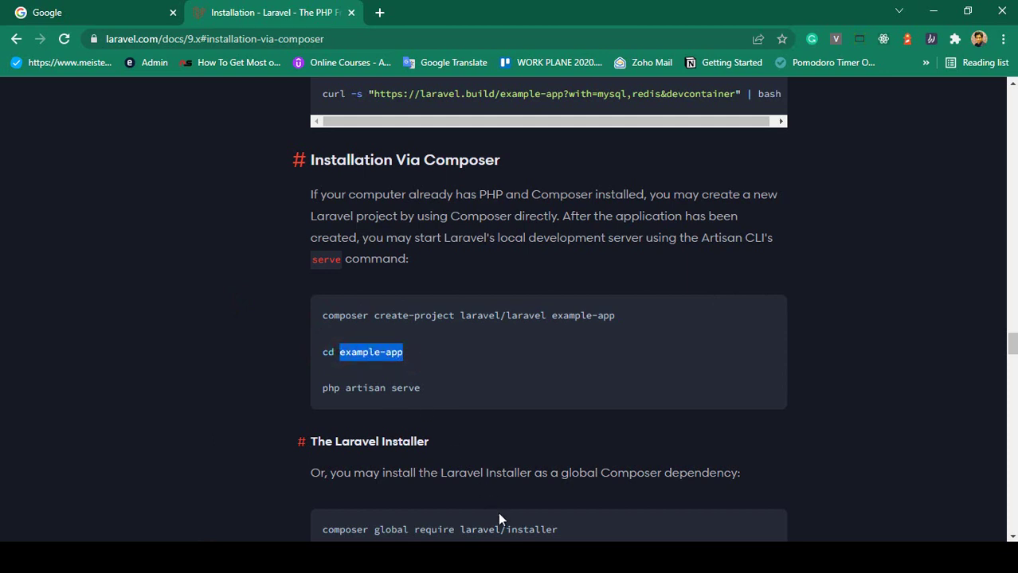
- Check the basic folder in File Explorer, then run cd basic in the Project1 Command Prompt
{"action": "mouse_move", "coordinate": [257, 532]}
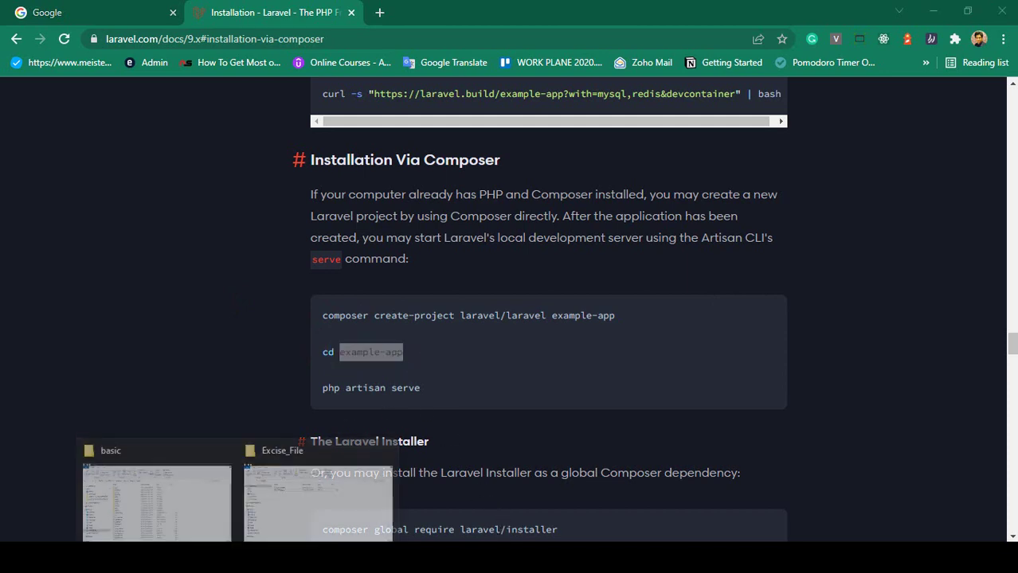
{"action": "left_click", "coordinate": [209, 495]}
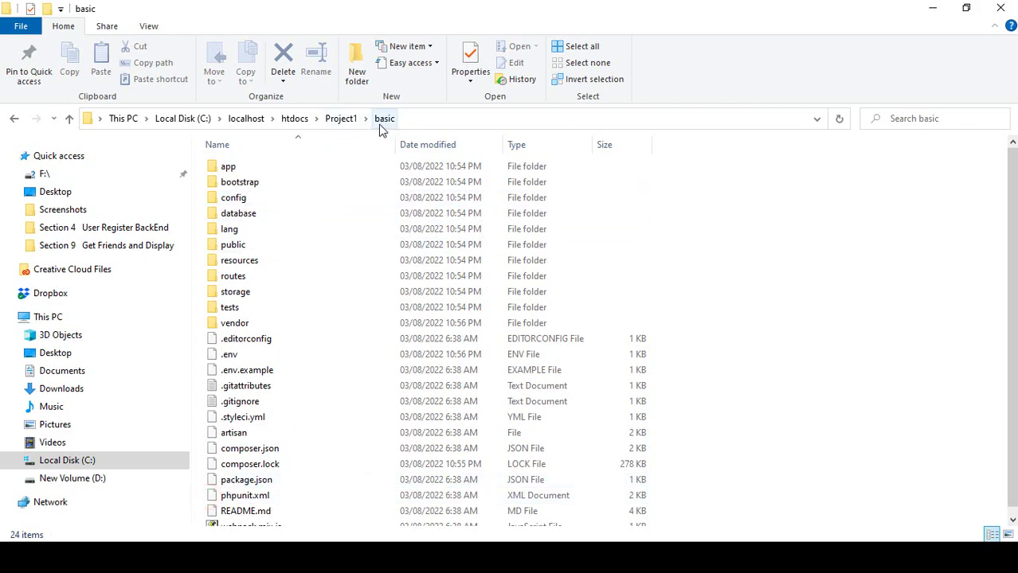
{"action": "key", "text": "alt+Tab"}
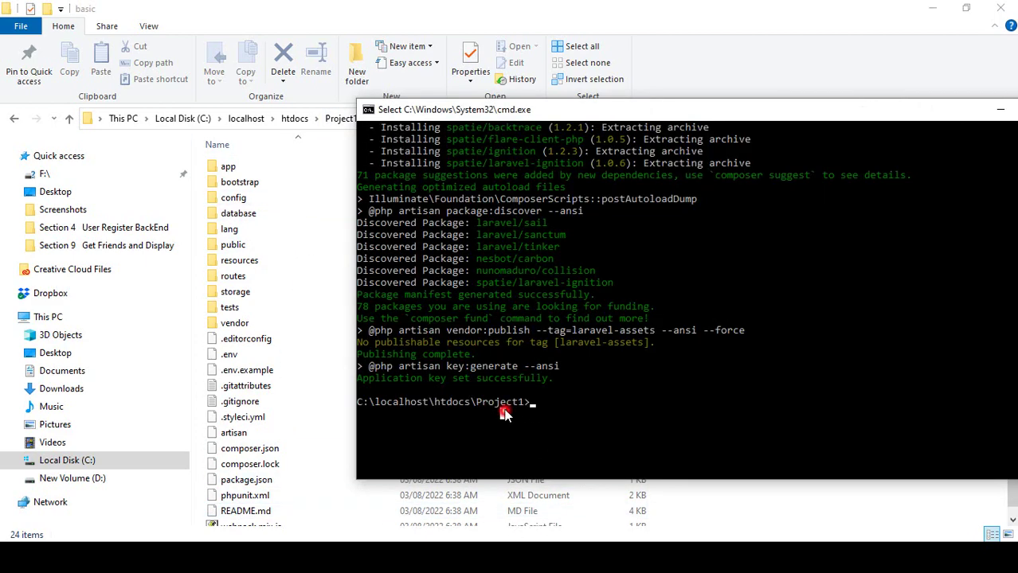
{"action": "left_click", "coordinate": [479, 404]}
{"action": "left_click_drag", "start_coordinate": [507, 408], "coordinate": [528, 403]}
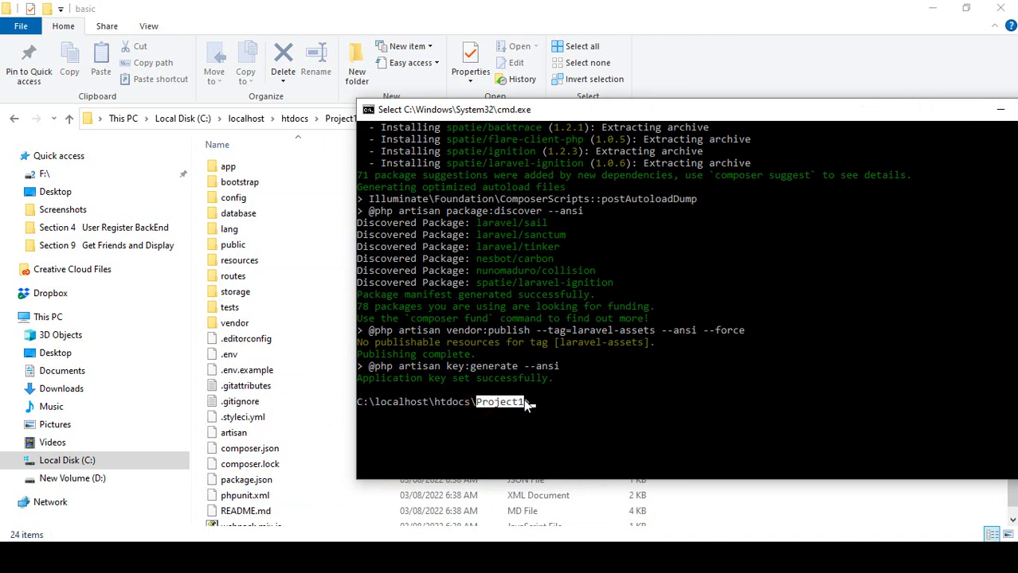
{"action": "key", "text": "ctrl+c"}
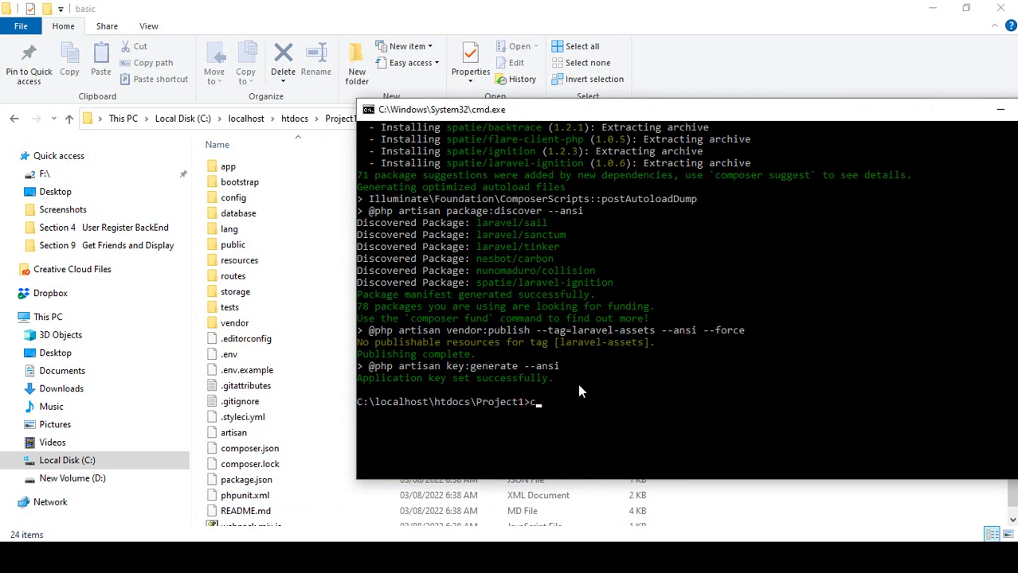
{"action": "type", "text": "cd basic"}
{"action": "key", "text": "Return"}
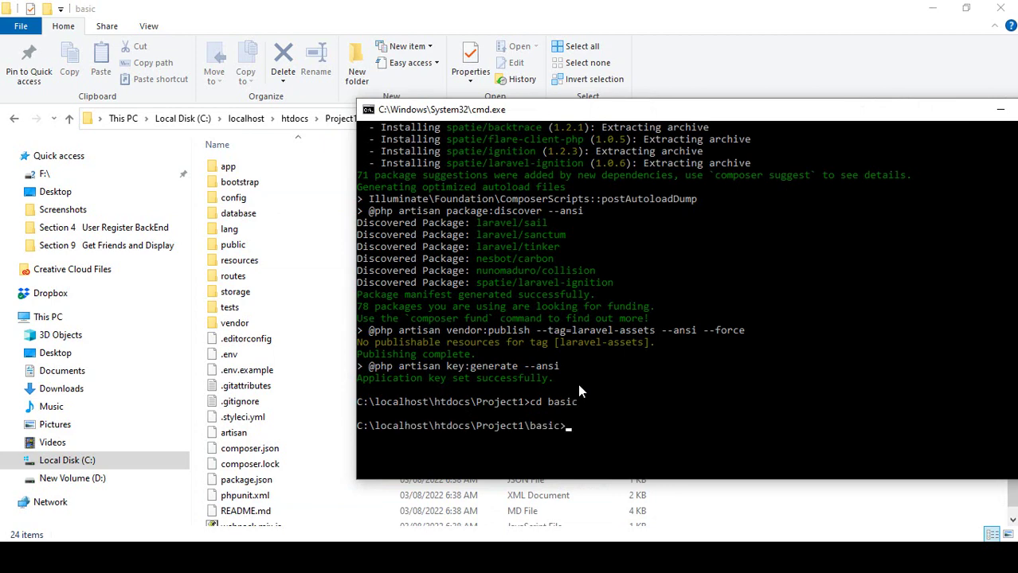
- Enlarge the Command Prompt text, reposition the window, and review the cd basic command and the new prompt path
{"action": "scroll", "coordinate": [598, 389], "scroll_direction": "up", "scroll_amount": 2, "text": "ctrl"}
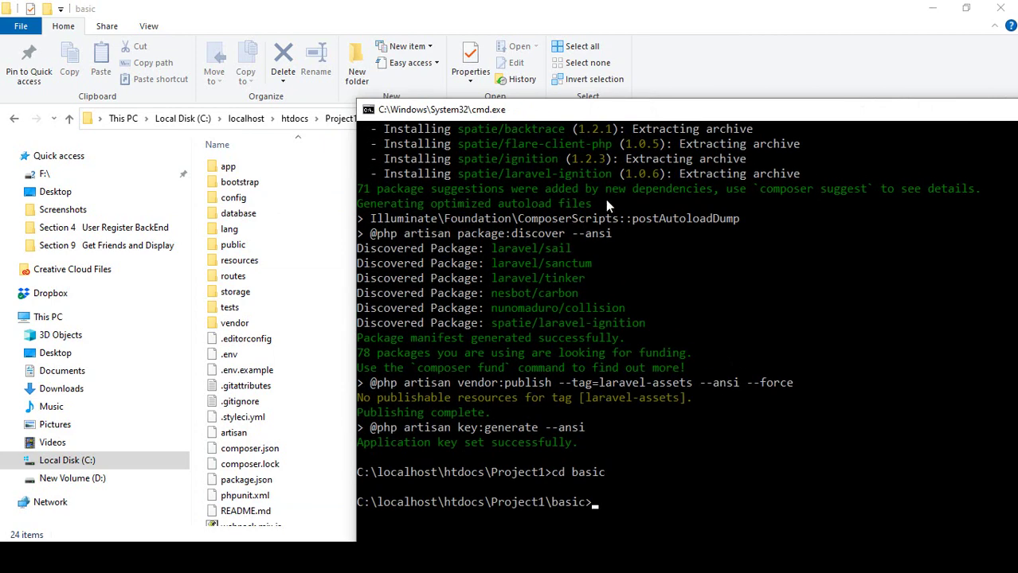
{"action": "left_click_drag", "start_coordinate": [583, 112], "coordinate": [568, 74]}
{"action": "scroll", "coordinate": [530, 463], "scroll_direction": "down", "scroll_amount": 5}
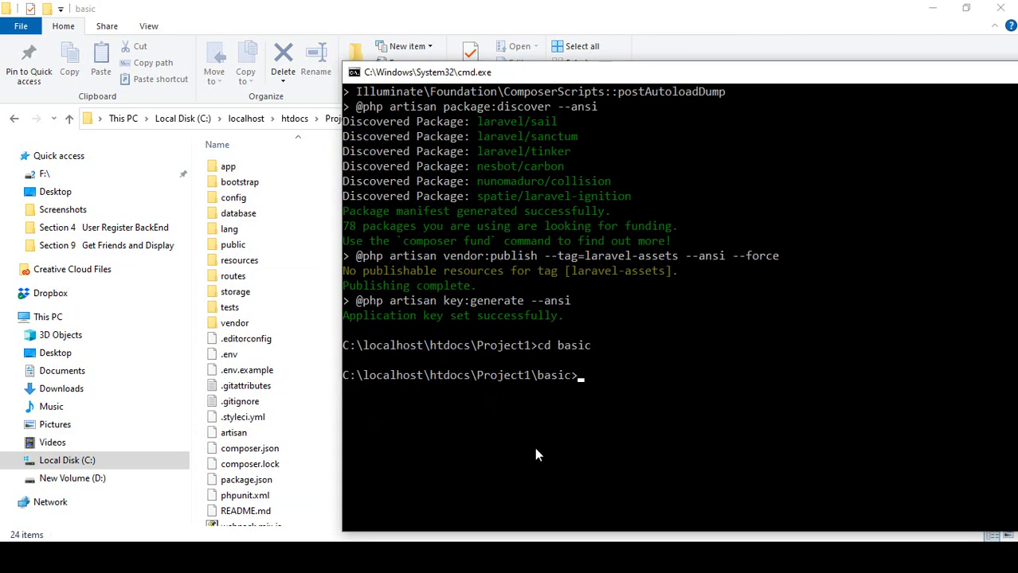
{"action": "left_click_drag", "start_coordinate": [481, 241], "coordinate": [572, 242]}
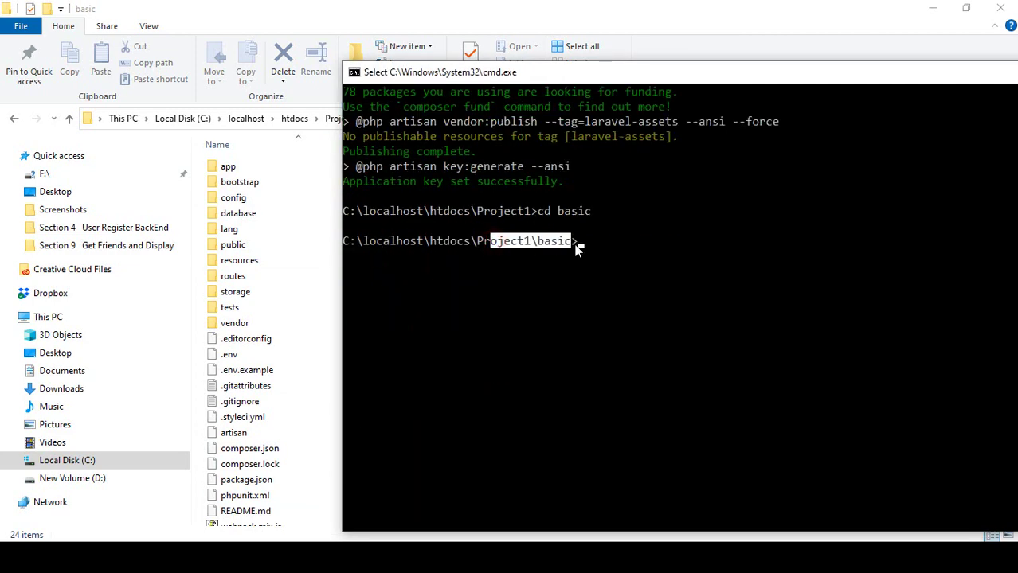
{"action": "left_click", "coordinate": [564, 240]}
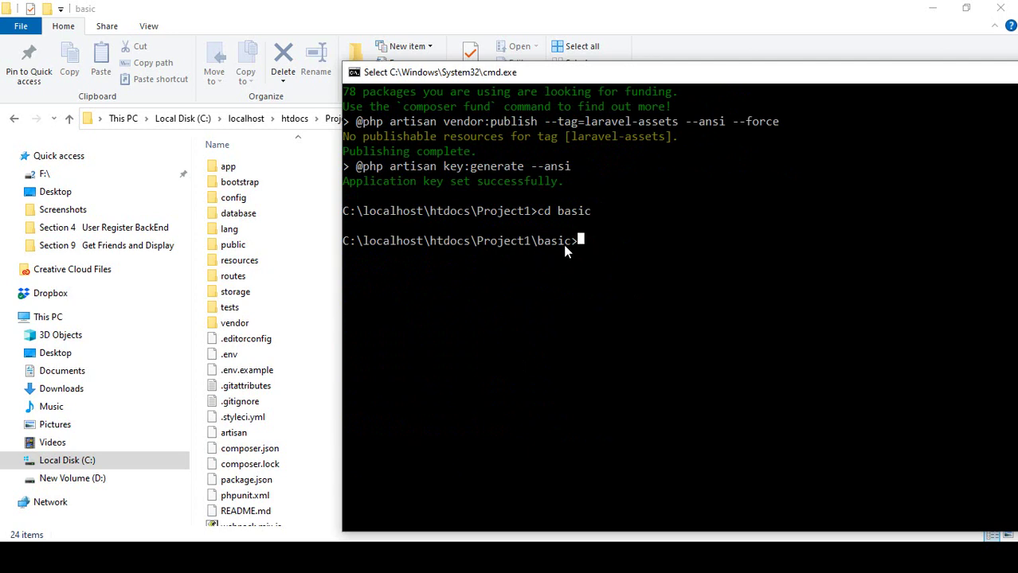
{"action": "left_click_drag", "start_coordinate": [538, 211], "coordinate": [598, 215]}
{"action": "left_click_drag", "start_coordinate": [465, 73], "coordinate": [394, 127]}
- Launch a second Command Prompt from the basic folder with cmd, check its path and close it
{"action": "left_click", "coordinate": [990, 125]}
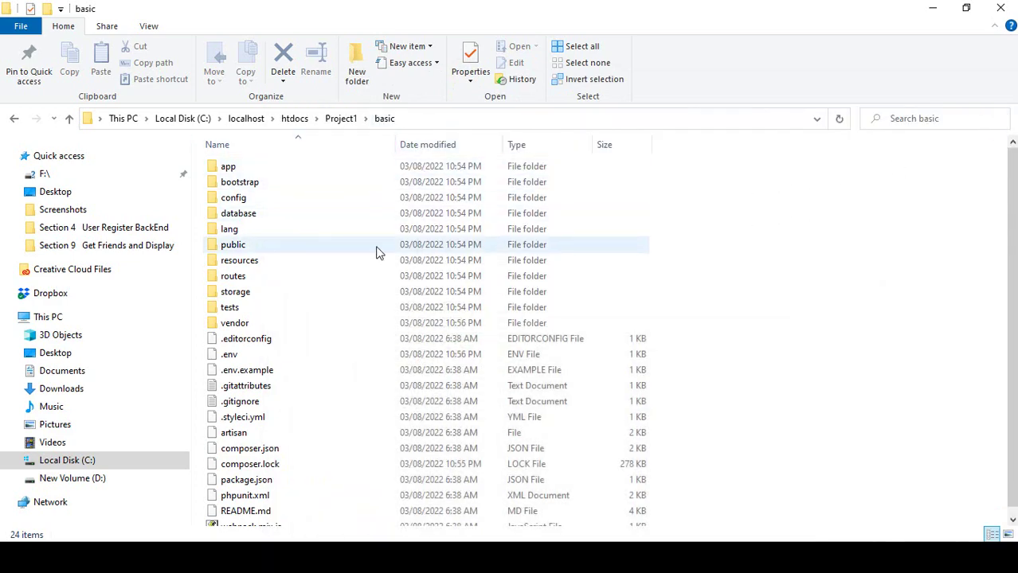
{"action": "left_click", "coordinate": [423, 124]}
{"action": "type", "text": "cmd"}
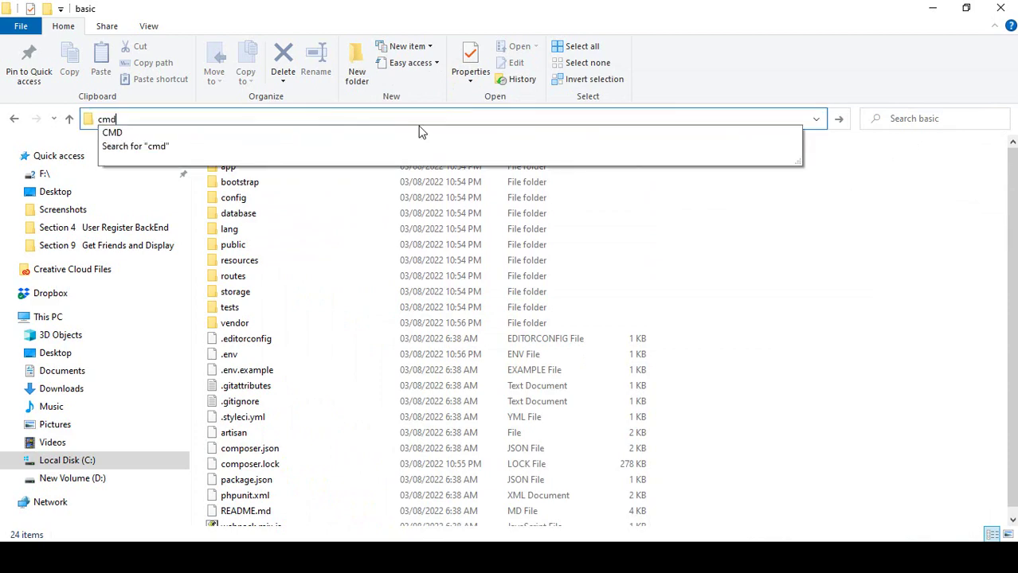
{"action": "key", "text": "Return"}
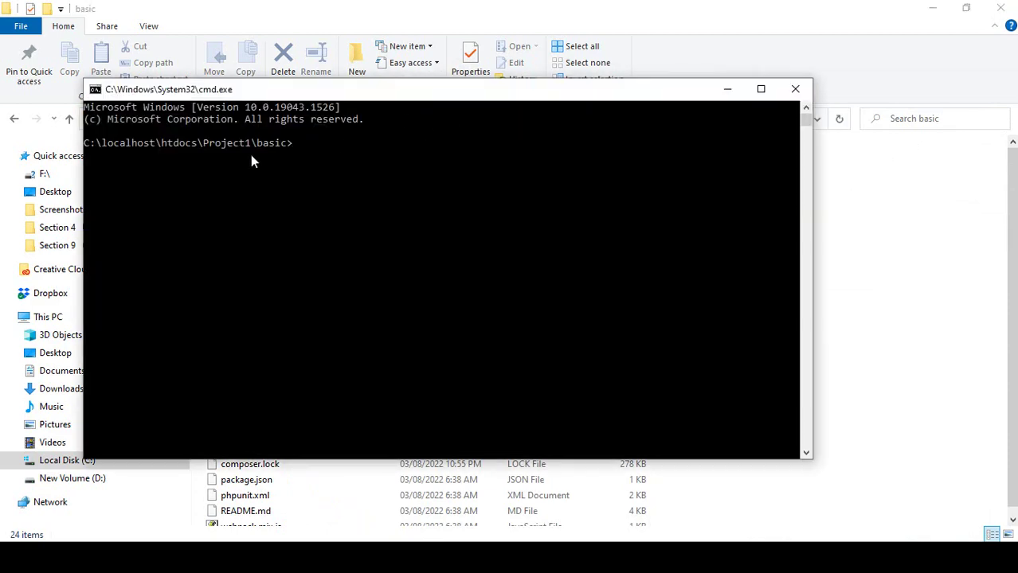
{"action": "left_click_drag", "start_coordinate": [200, 143], "coordinate": [291, 155]}
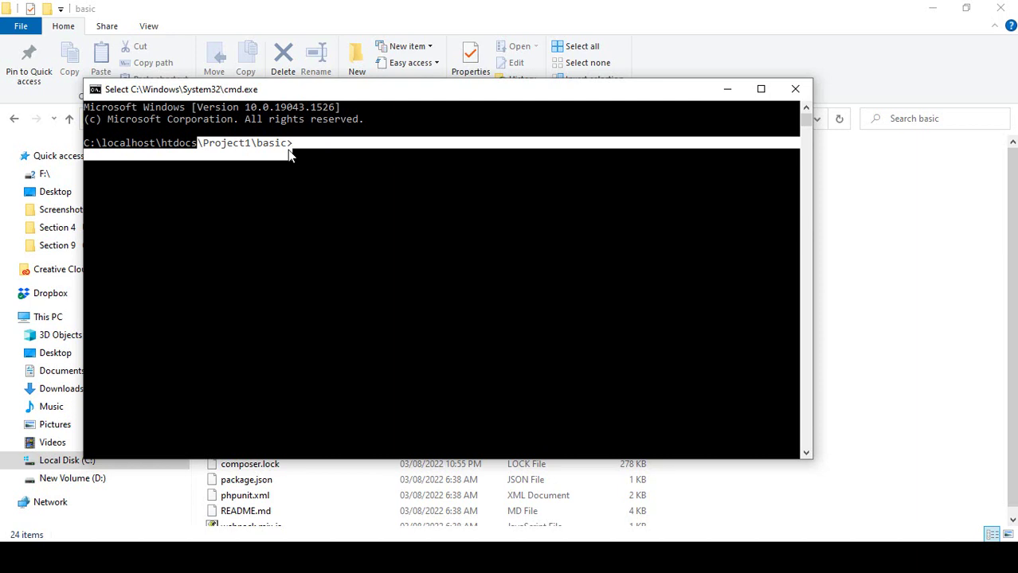
{"action": "left_click", "coordinate": [793, 90]}
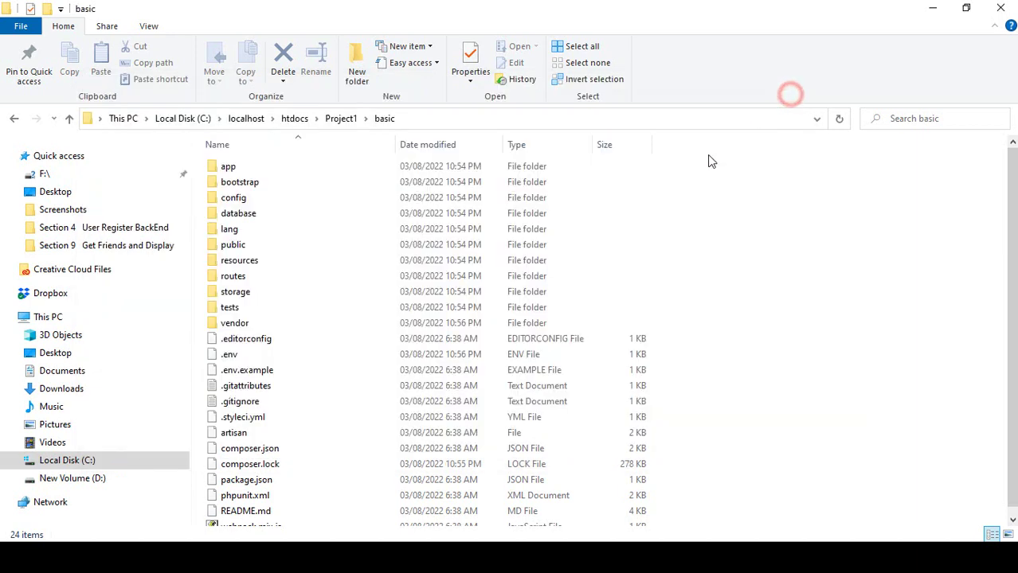
- Bring back the Command Prompt at Project1\basic, then copy php artisan serve from the Laravel docs
{"action": "left_click", "coordinate": [519, 558]}
{"action": "left_click", "coordinate": [516, 307]}
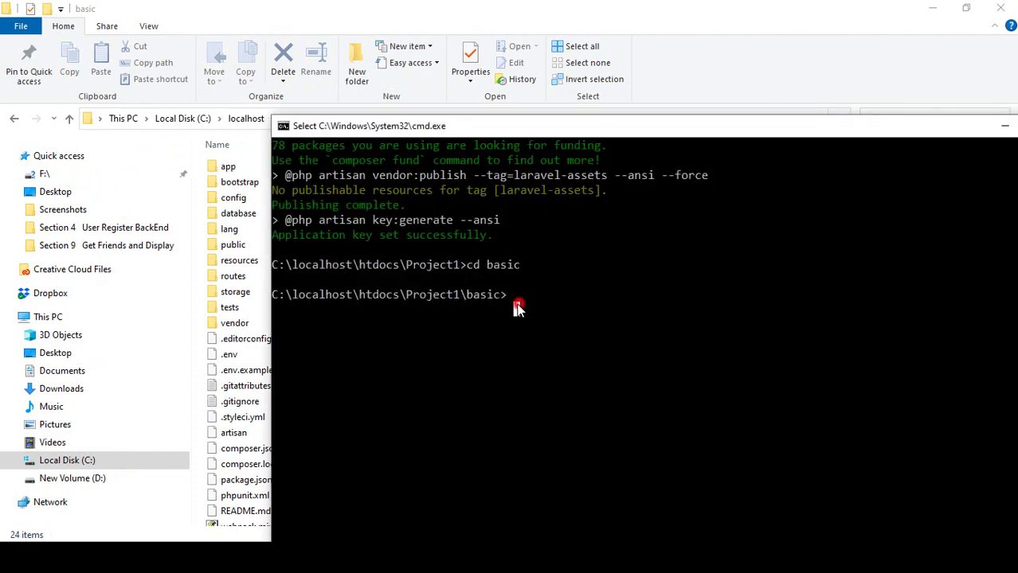
{"action": "left_click", "coordinate": [416, 300]}
{"action": "left_click", "coordinate": [534, 305]}
{"action": "key", "text": "alt+Tab"}
{"action": "left_click_drag", "start_coordinate": [320, 388], "coordinate": [430, 396]}
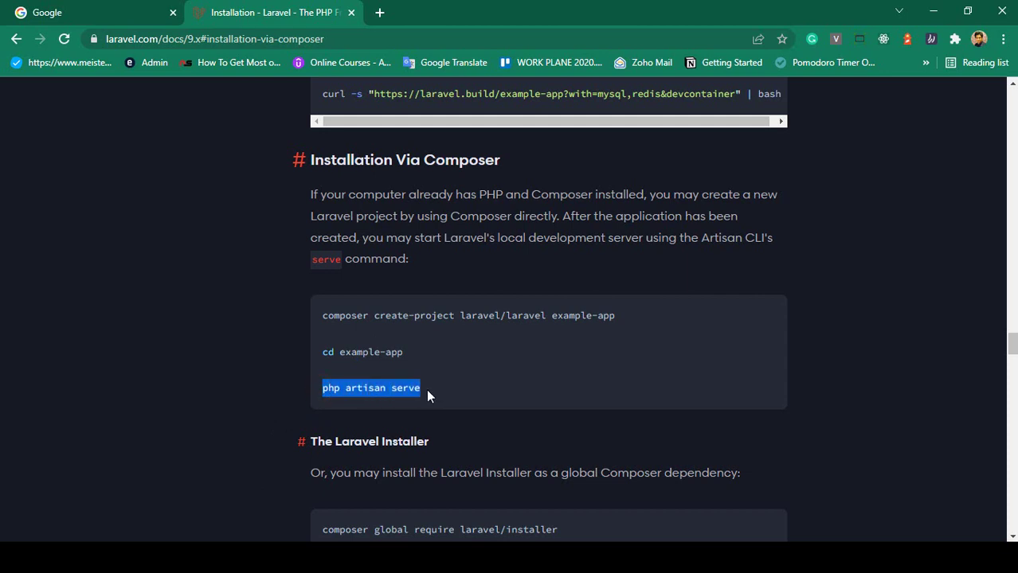
{"action": "right_click", "coordinate": [404, 381]}
{"action": "left_click", "coordinate": [450, 392]}
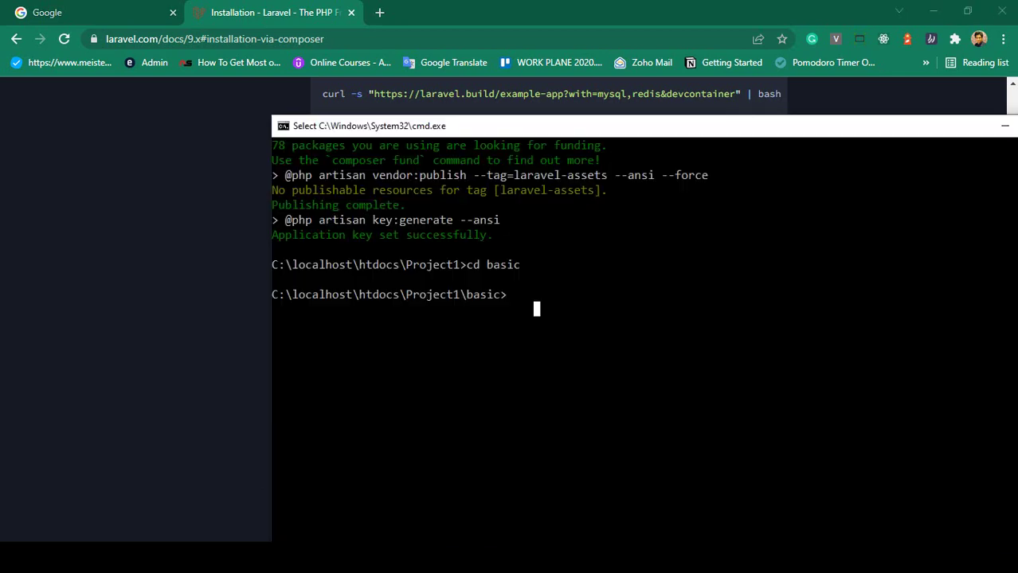
- Paste php artisan serve into the Command Prompt at Project1\basic and run it
{"action": "key", "text": "alt+Tab"}
{"action": "right_click", "coordinate": [507, 316]}
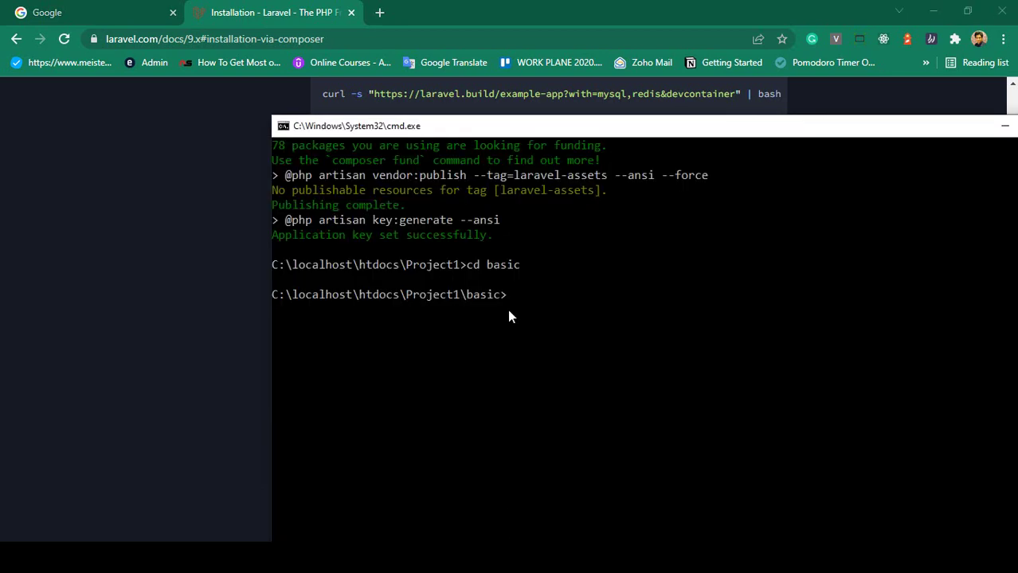
{"action": "right_click", "coordinate": [509, 308]}
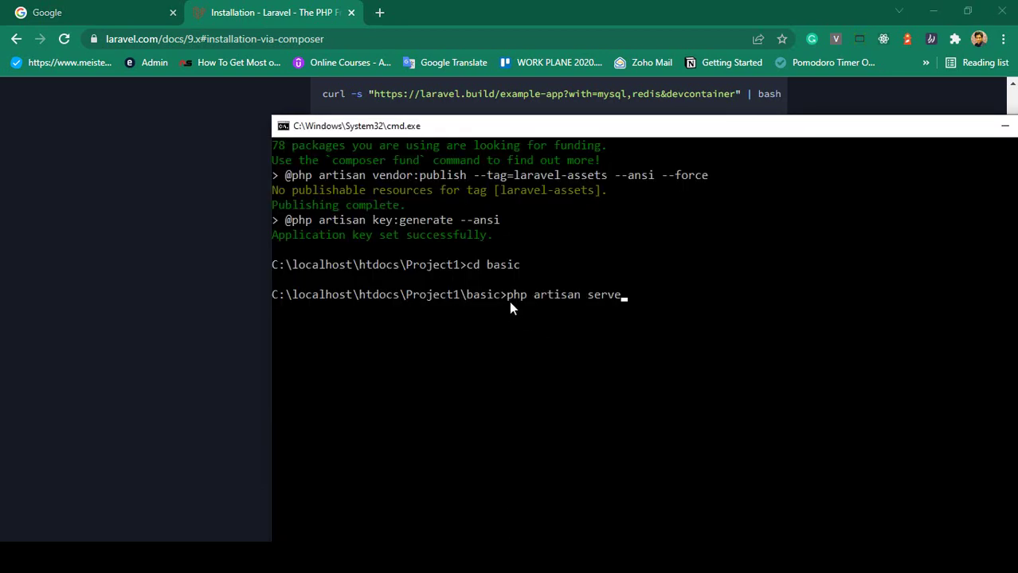
{"action": "key", "text": "Return"}
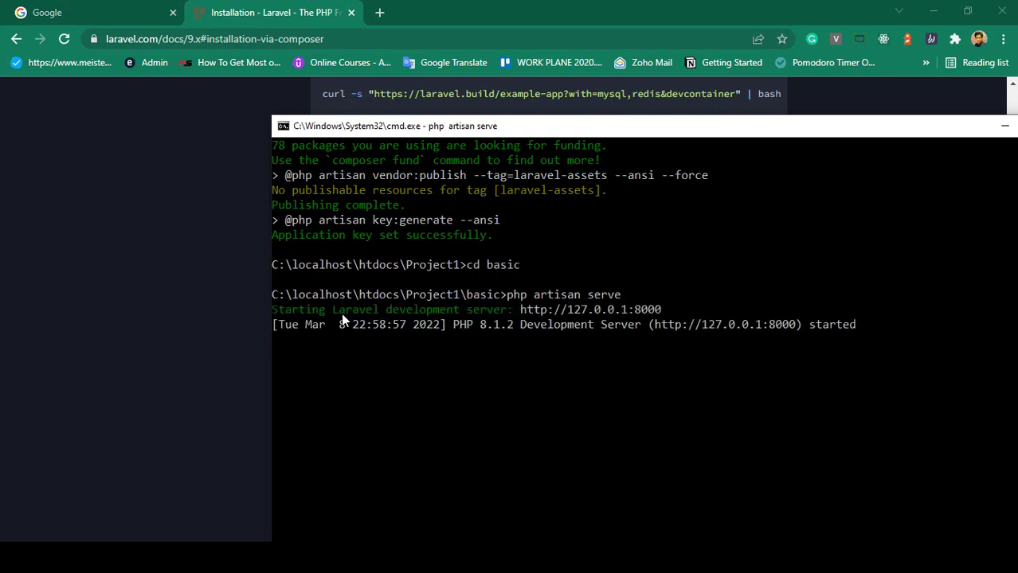
{"action": "left_click_drag", "start_coordinate": [341, 313], "coordinate": [655, 313]}
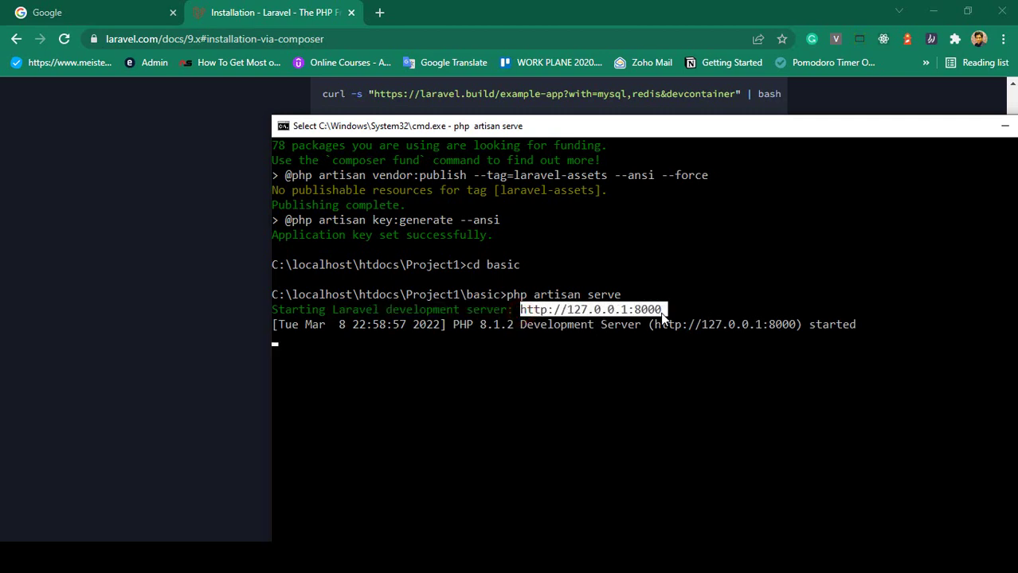
{"action": "key", "text": "ctrl+c"}
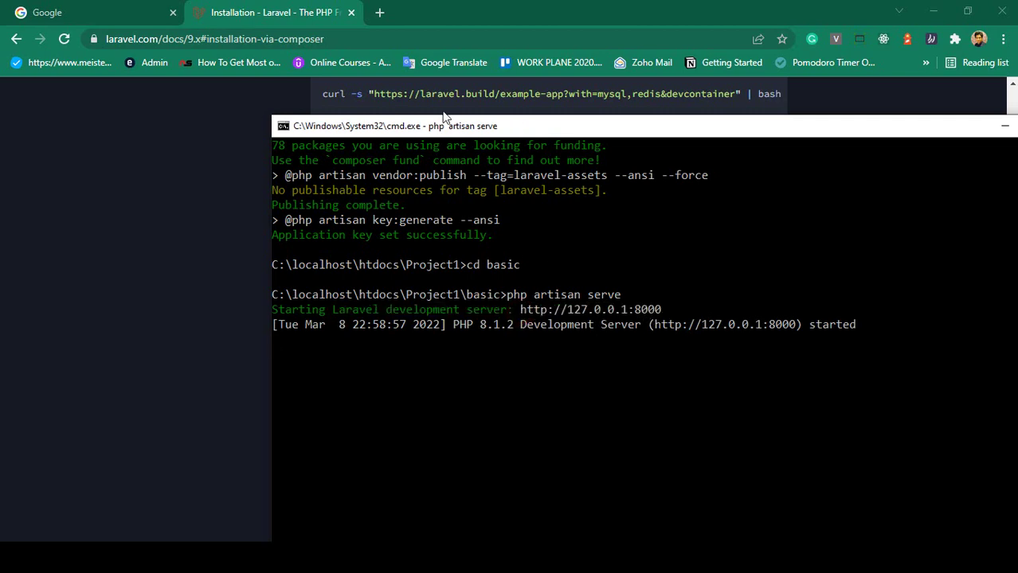
{"action": "left_click", "coordinate": [379, 12]}
{"action": "left_click", "coordinate": [380, 38]}
{"action": "key", "text": "ctrl+v"}
{"action": "key", "text": "Return"}
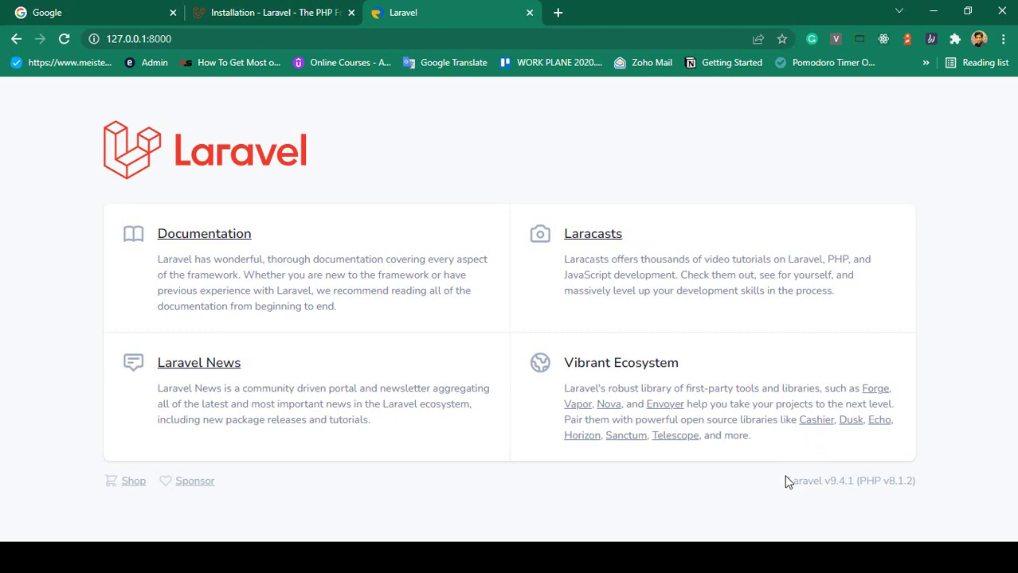
- Check the Laravel and PHP version line on the welcome page
{"action": "left_click_drag", "start_coordinate": [787, 481], "coordinate": [920, 483]}
{"action": "left_click", "coordinate": [852, 485]}
{"action": "left_click", "coordinate": [919, 483]}
- Go up to Project1 in File Explorer, add the basic folder to Sublime Text as a project and maximize the editor
{"action": "mouse_move", "coordinate": [249, 553]}
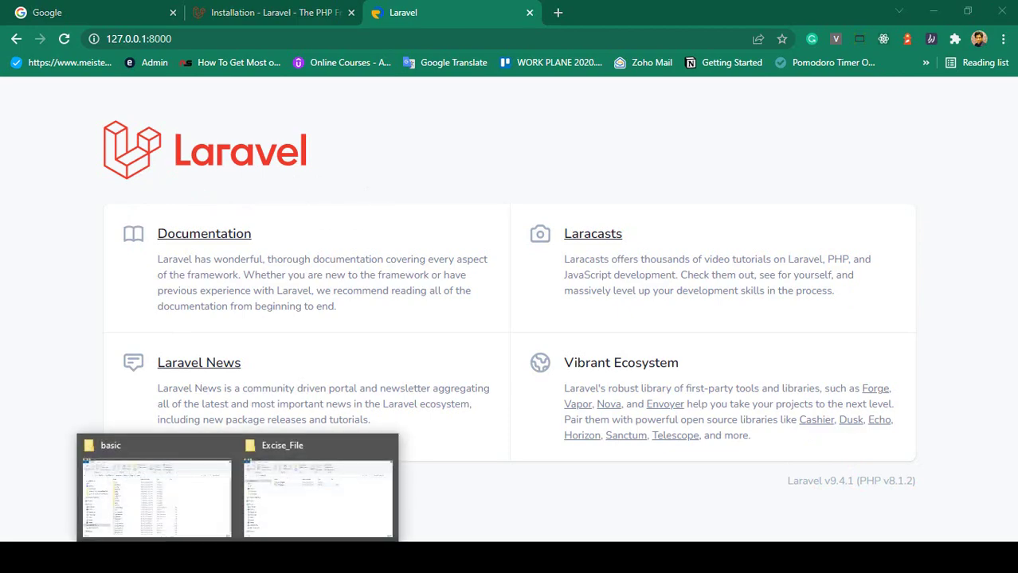
{"action": "left_click", "coordinate": [216, 478]}
{"action": "left_click", "coordinate": [338, 118]}
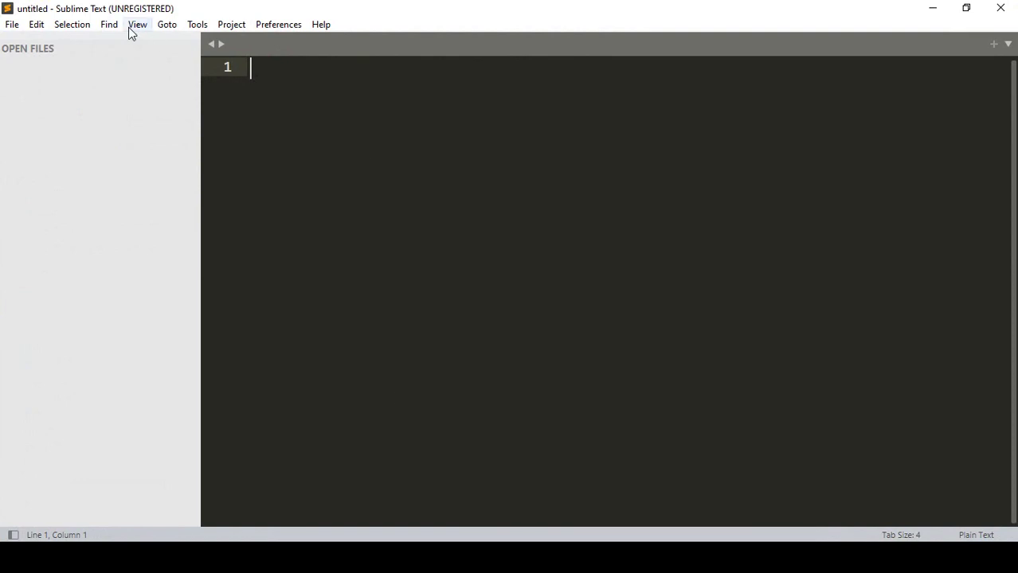
{"action": "left_click_drag", "start_coordinate": [430, 14], "coordinate": [618, 112]}
{"action": "left_click_drag", "start_coordinate": [225, 169], "coordinate": [363, 204]}
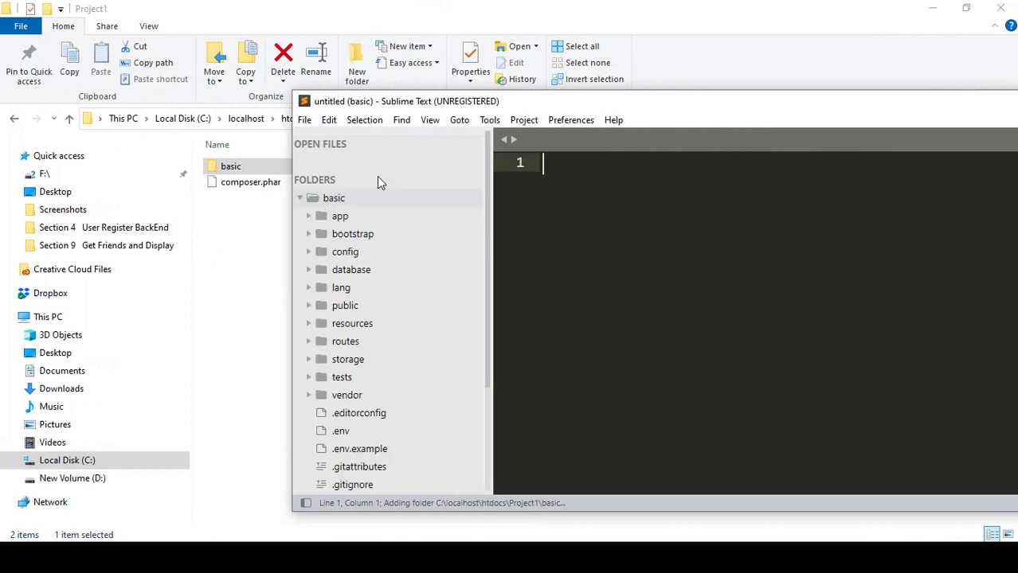
{"action": "double_click", "coordinate": [442, 105]}
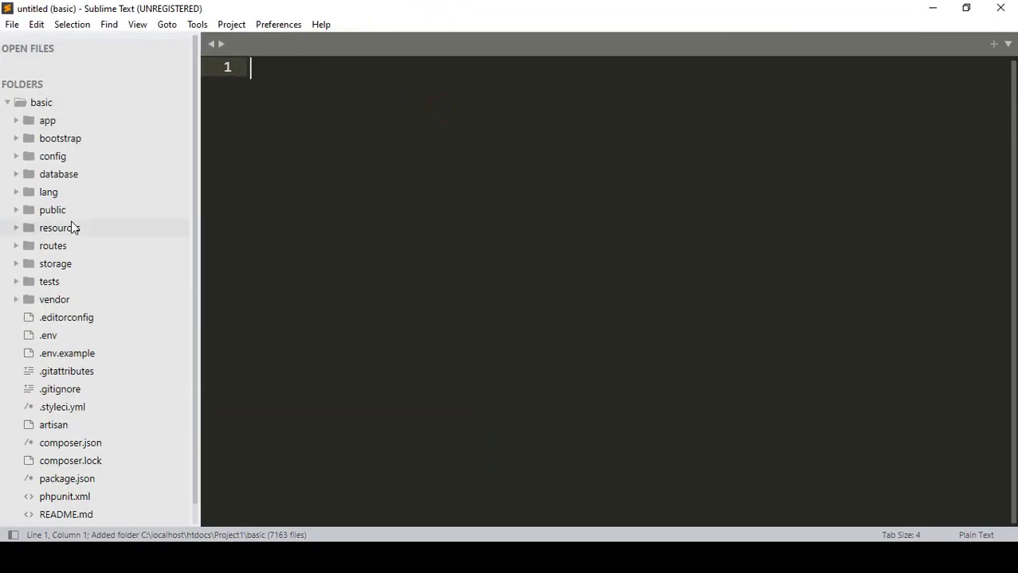